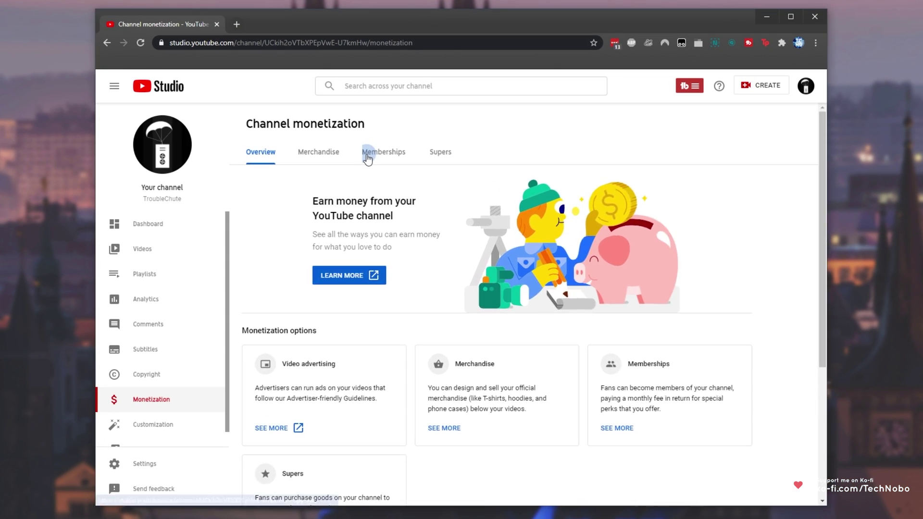
- Open the channel's Memberships monetization page and review its setup progress and membership offer requirements
left_click(404, 187)
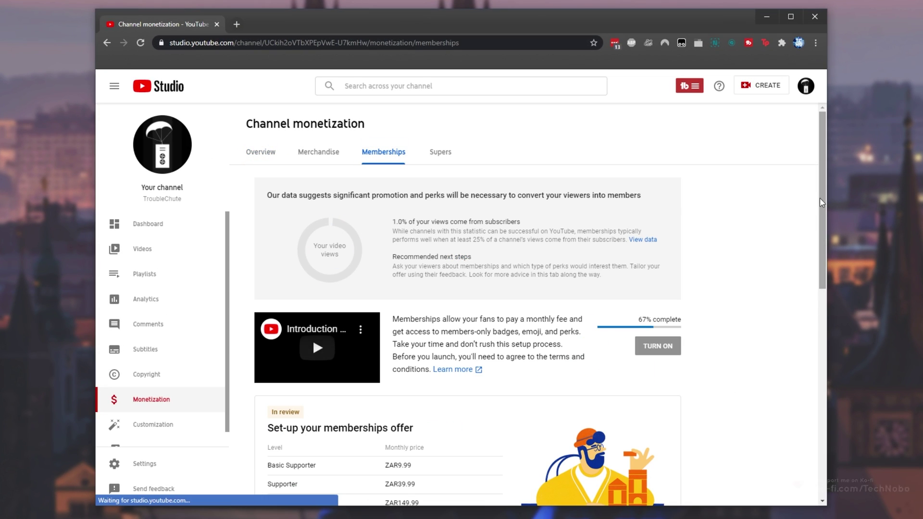
left_click_drag(642, 320, 670, 320)
left_click(670, 321)
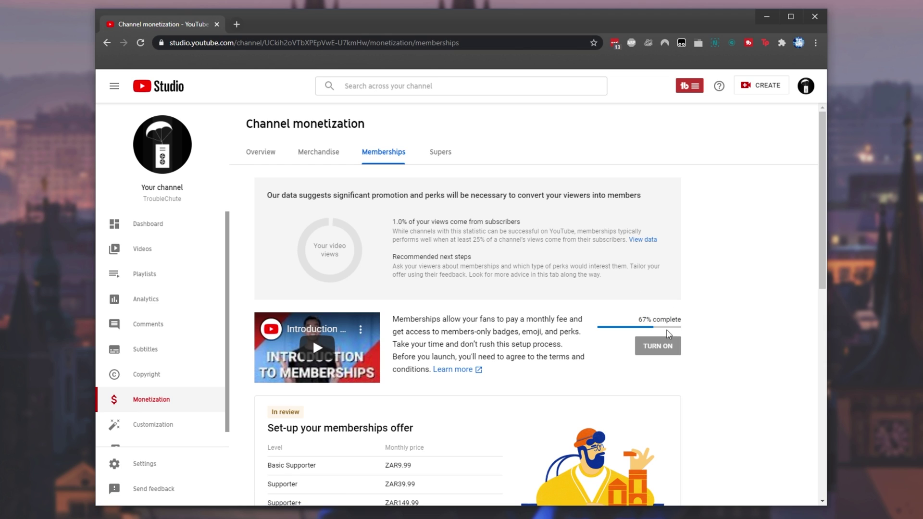
left_click_drag(821, 181, 820, 249)
left_click_drag(277, 274, 415, 276)
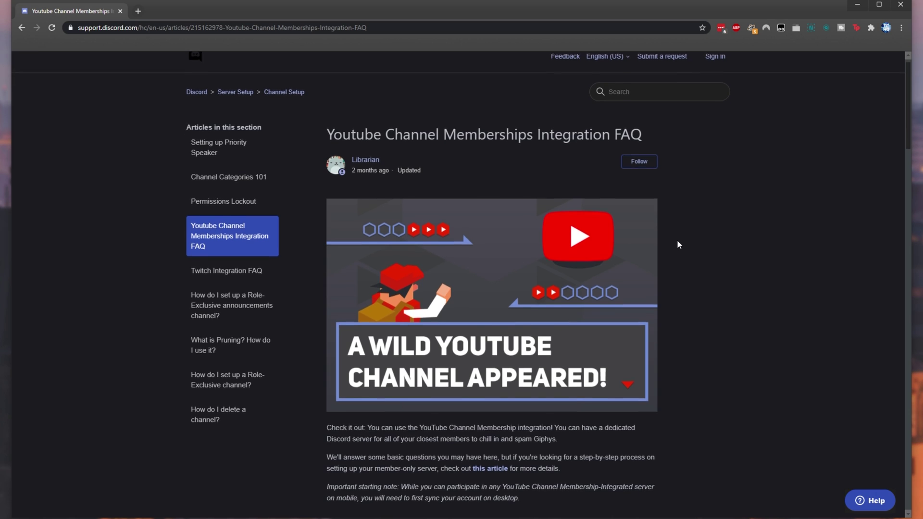
- Read the Youtube Channel Memberships Integration FAQ for streamers and viewers, and view its Integrations screenshot at full size
scroll(677, 239, "down", 3)
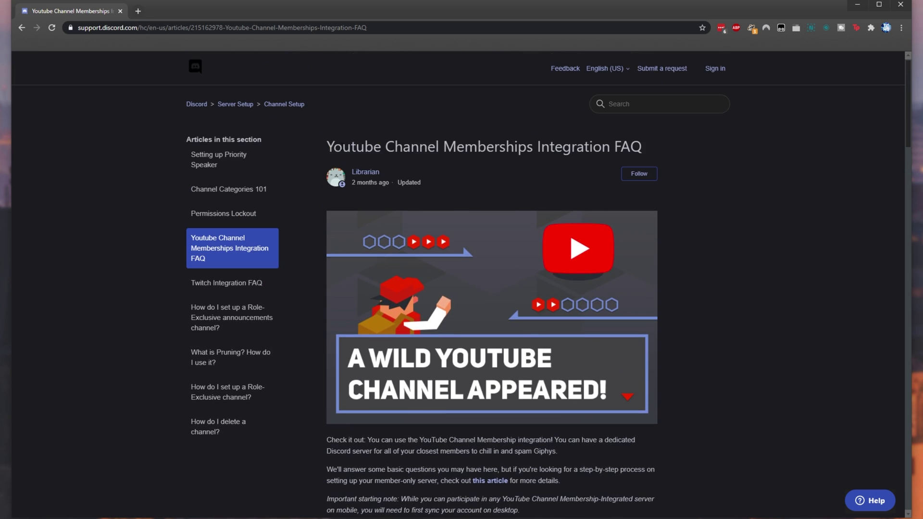
left_click_drag(327, 146, 610, 147)
double_click(627, 147)
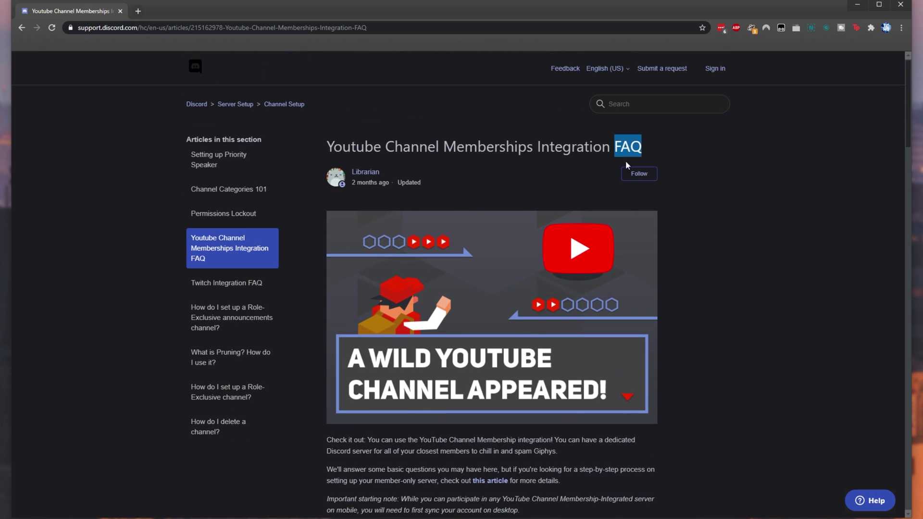
scroll(628, 183, "down", 6)
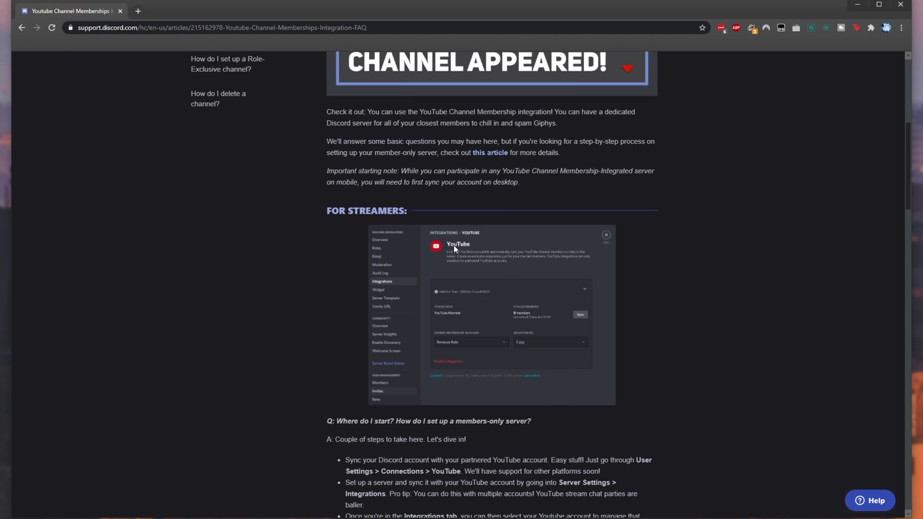
scroll(454, 247, "down", 7)
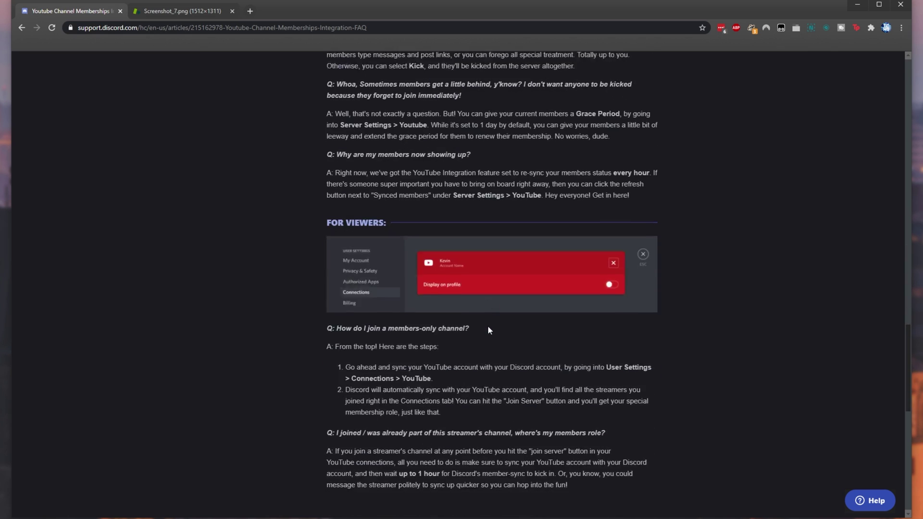
scroll(480, 308, "down", 2)
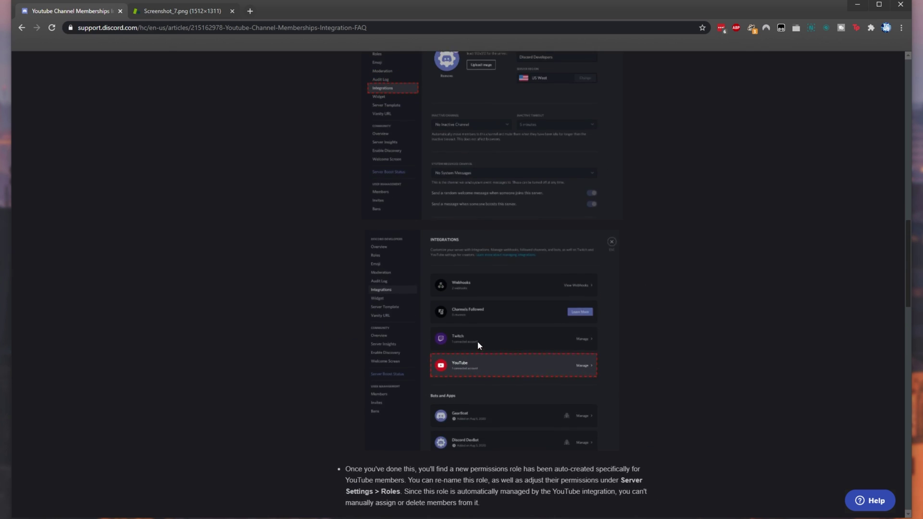
left_click(189, 11)
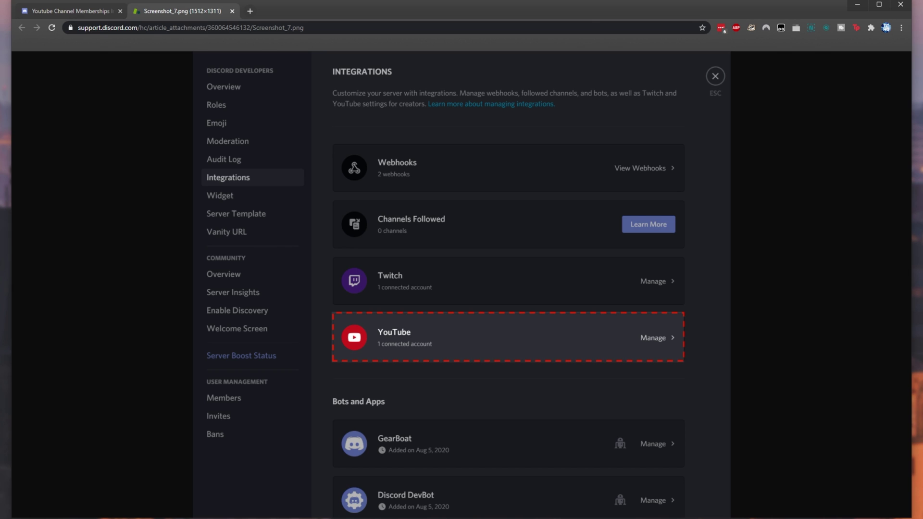
- Switch to Discord, maximize its window and open the Integrations settings of the TCNO Community server
key("alt+Tab")
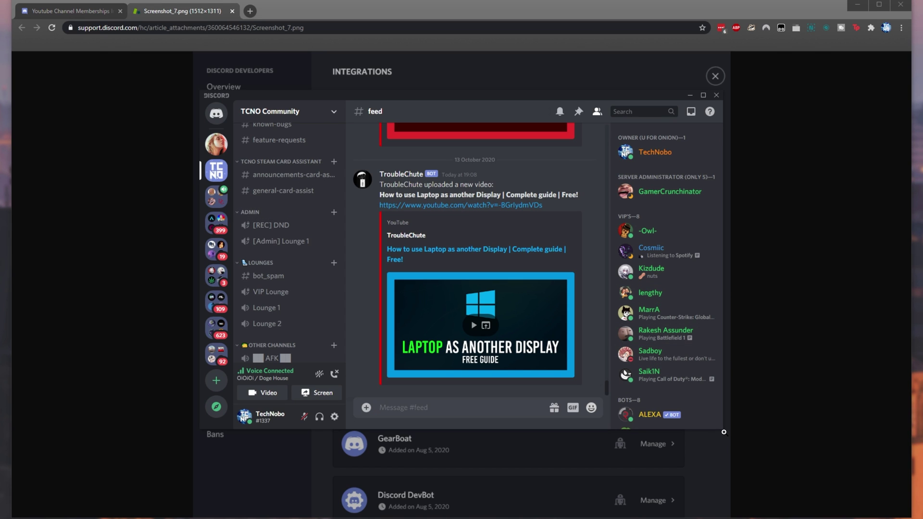
key("super+Up")
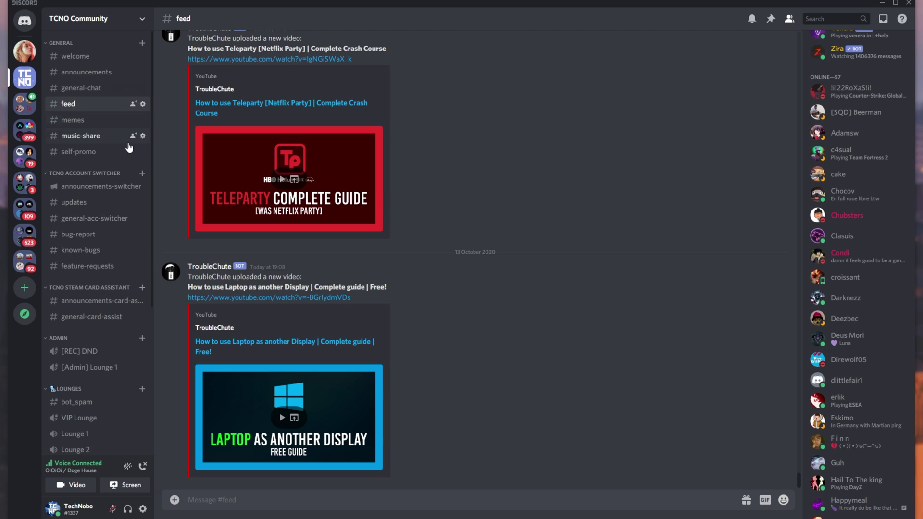
left_click(123, 17)
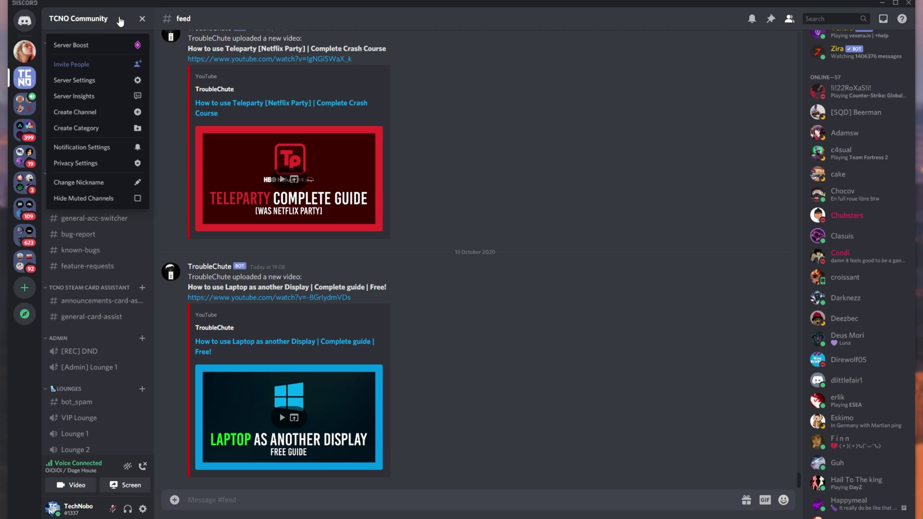
left_click(111, 81)
left_click(260, 133)
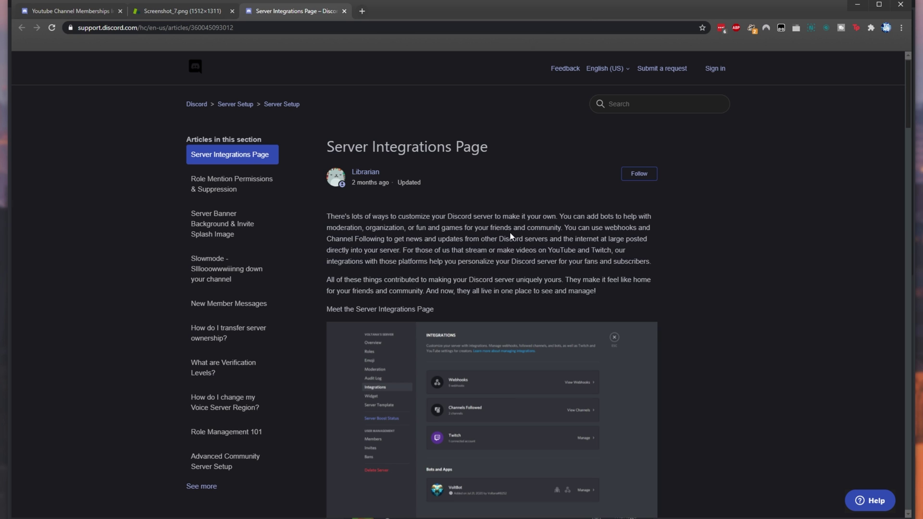
- From the Server Integrations Page article, open the YouTube Channel Membership Integration FAQ separately and close the earlier copy
scroll(482, 373, "down", 2)
scroll(502, 345, "down", 20)
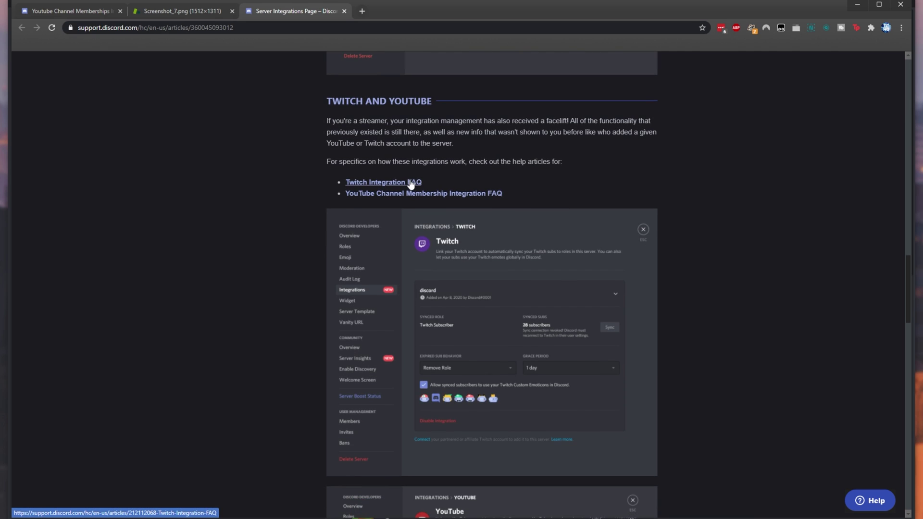
right_click(459, 192)
left_click(481, 197)
key("ctrl+Tab")
left_click(120, 11)
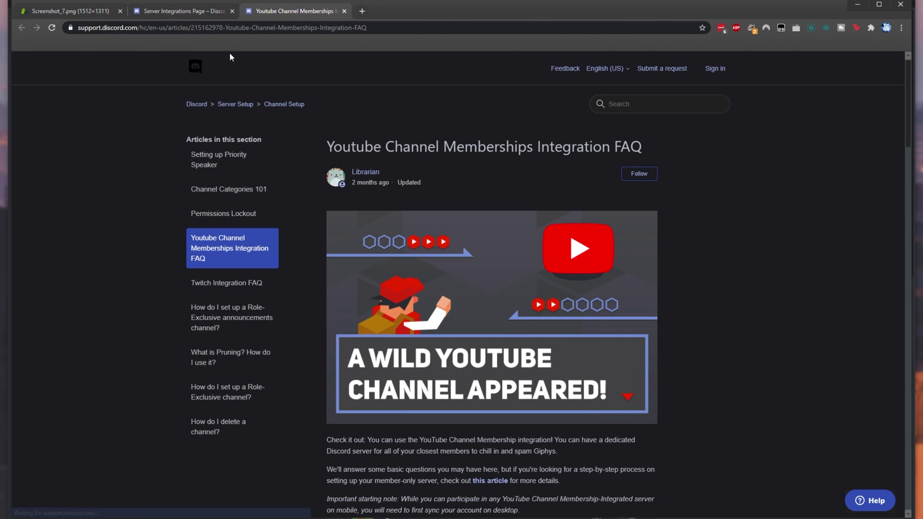
- Review the Bots and Apps and the Twitch and YouTube sections of the Server Integrations Page article, and minimize the browser
left_click(204, 12)
scroll(463, 246, "down", 15)
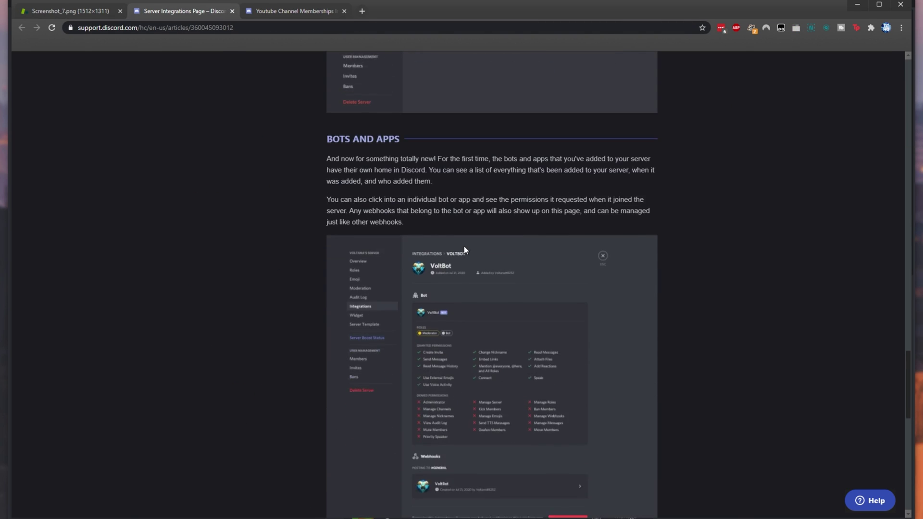
scroll(464, 246, "up", 16)
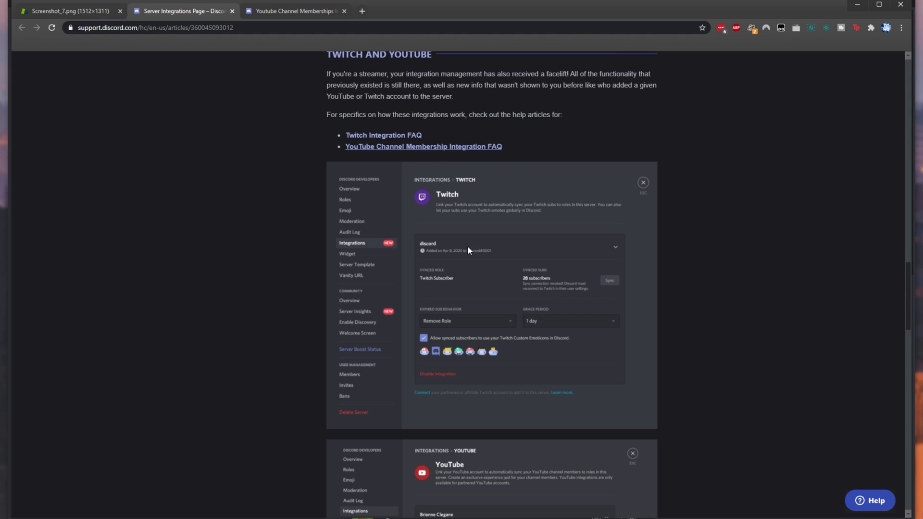
scroll(468, 246, "up", 3)
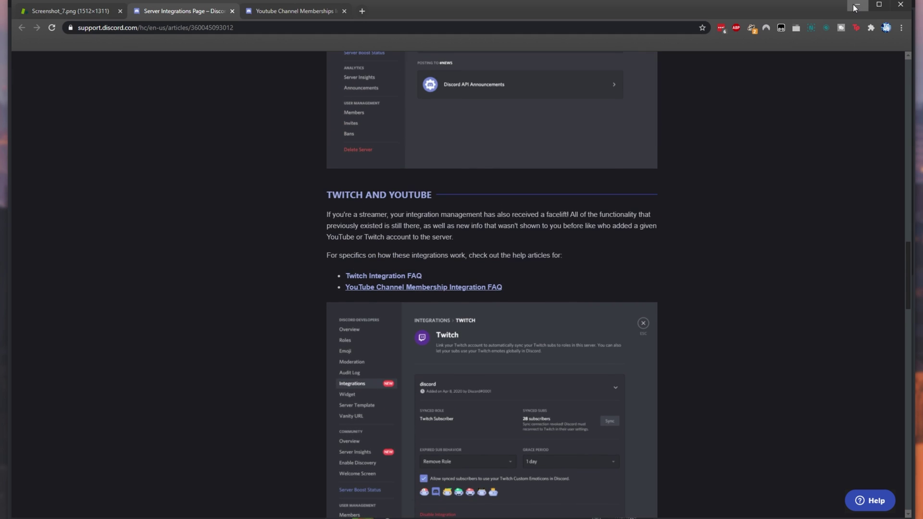
left_click(856, 6)
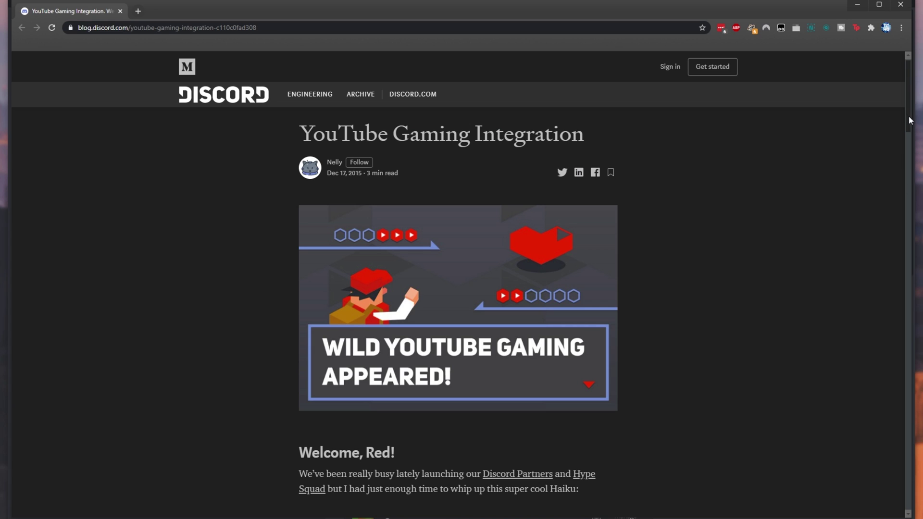
- Read the permissions and account sync instructions in the YouTube Gaming Integration blog post
left_click_drag(907, 116, 906, 237)
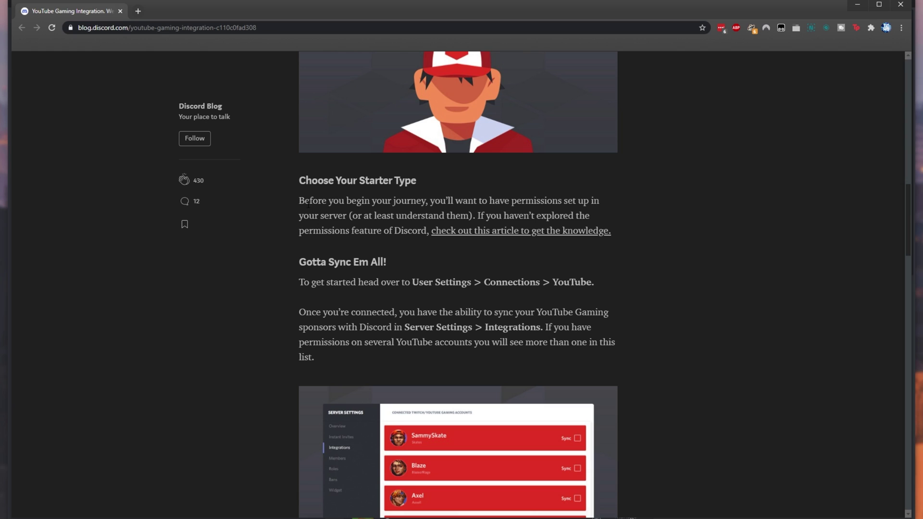
left_click_drag(317, 202, 599, 202)
scroll(471, 246, "down", 1)
left_click(380, 222)
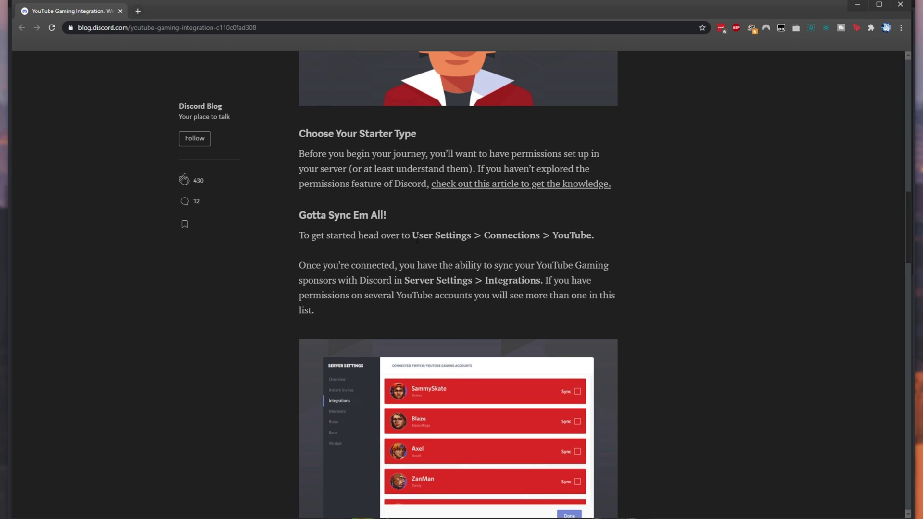
left_click_drag(413, 236, 471, 235)
left_click(471, 235)
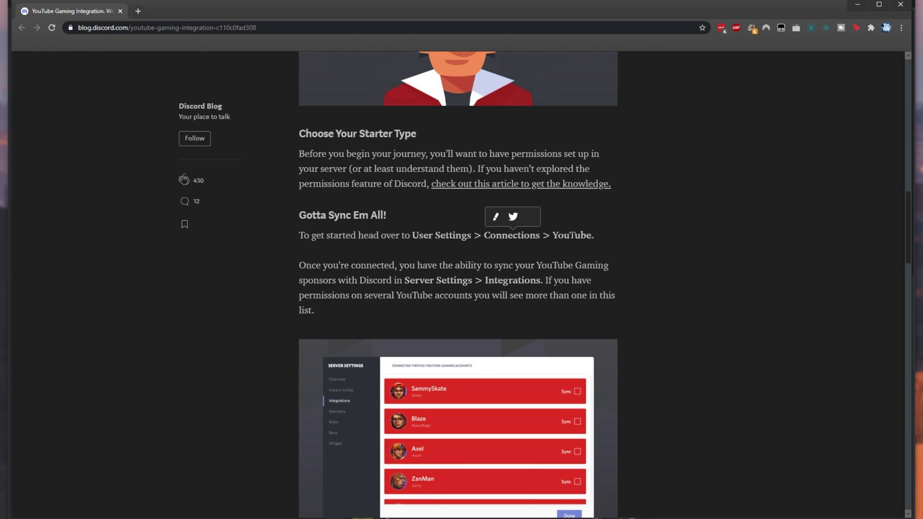
double_click(571, 236)
left_click(531, 277)
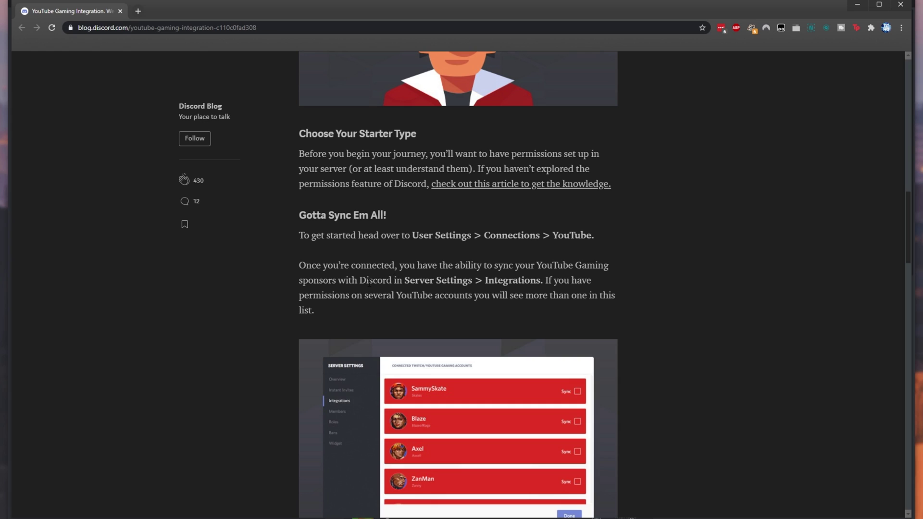
left_click_drag(395, 265, 299, 265)
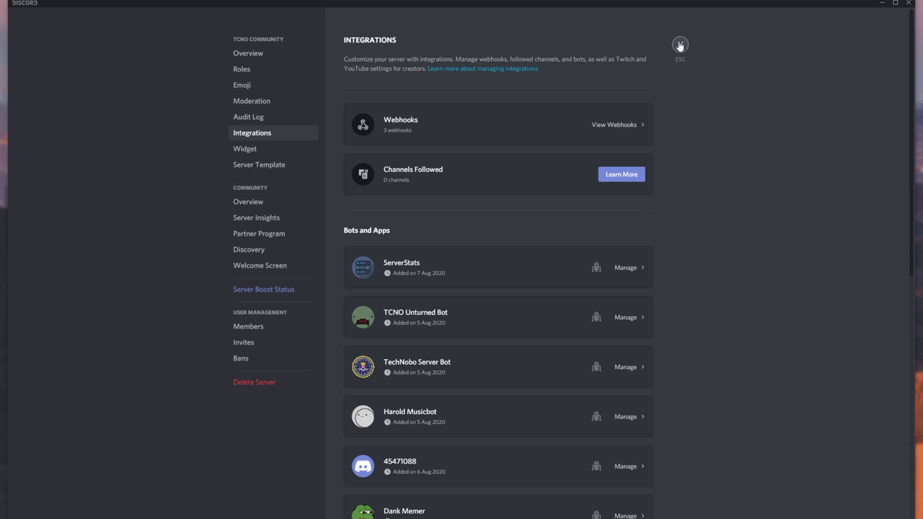
- Leave the server settings, show the general-chat channel and open the Connections page of the user settings
left_click(679, 45)
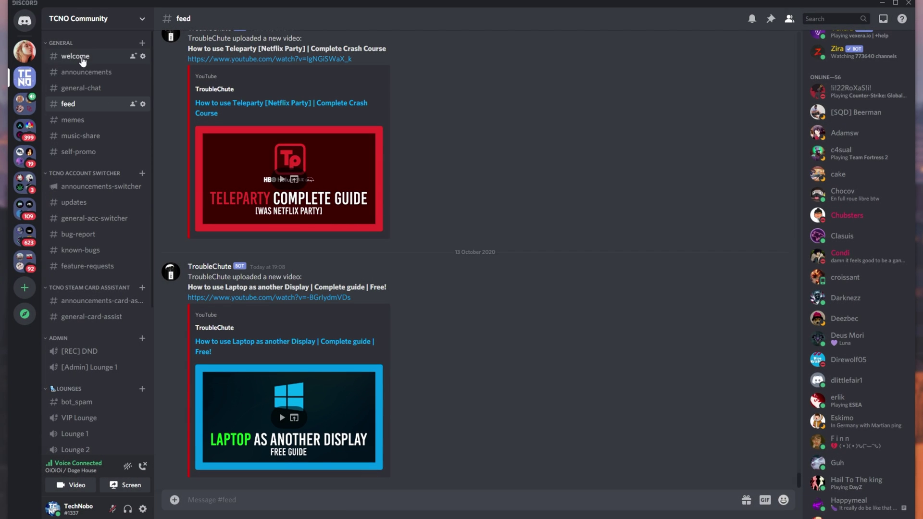
left_click(79, 88)
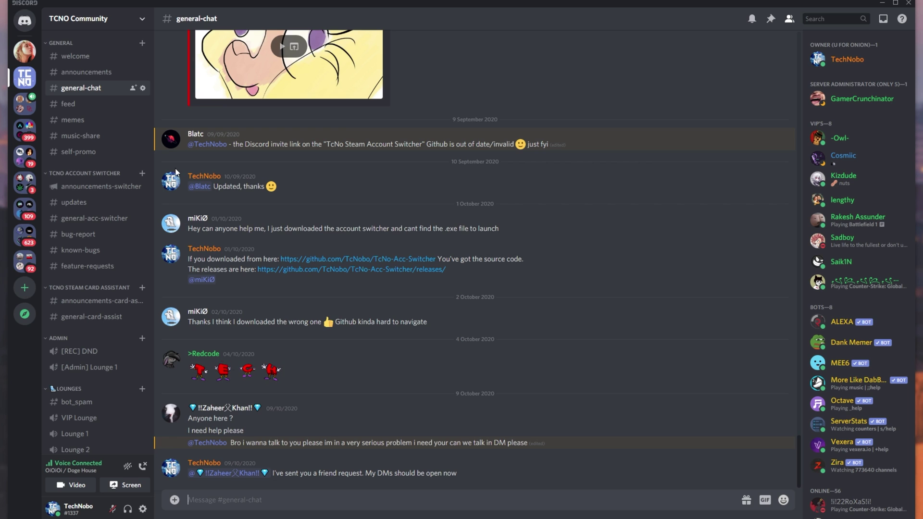
left_click(143, 509)
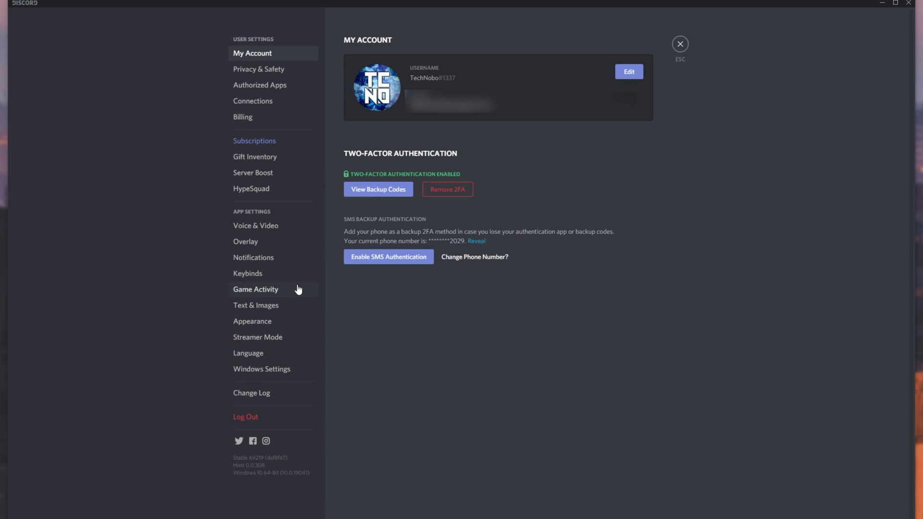
left_click(276, 102)
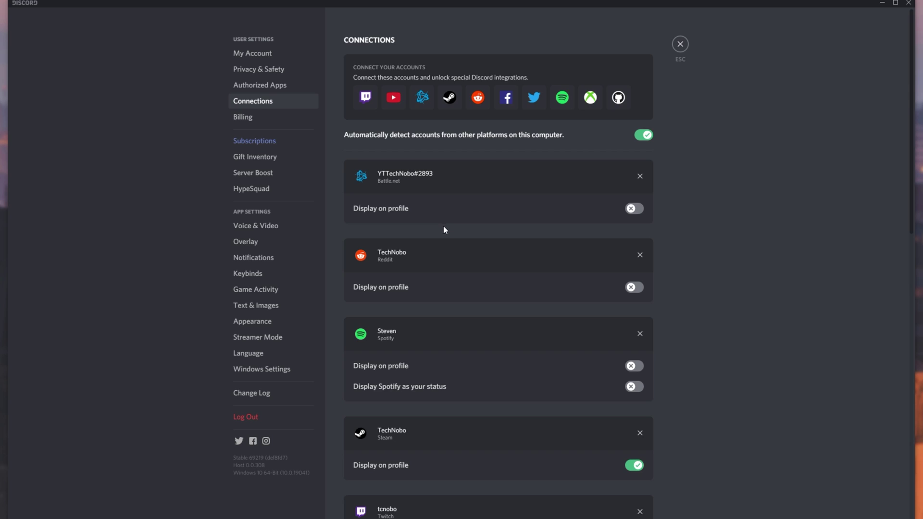
- Disconnect the TroubleChute YouTube account from the Discord connections
scroll(444, 229, "down", 15)
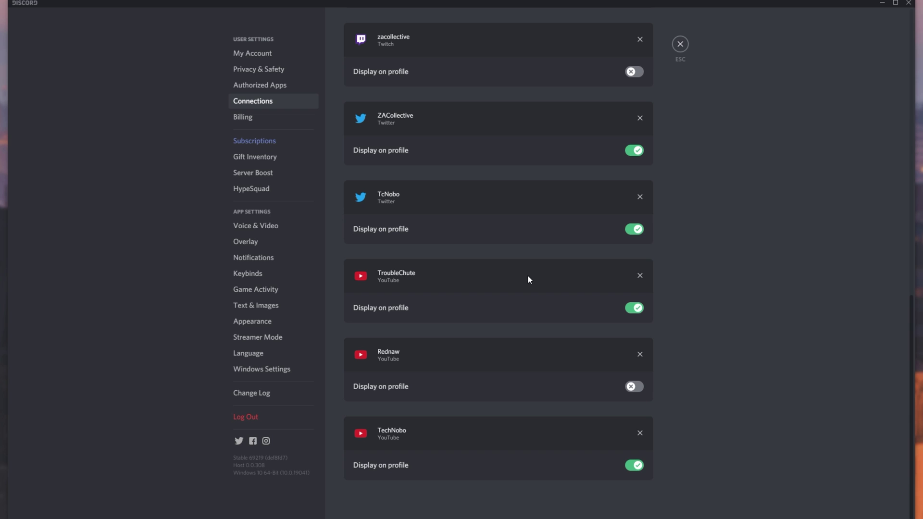
left_click(640, 278)
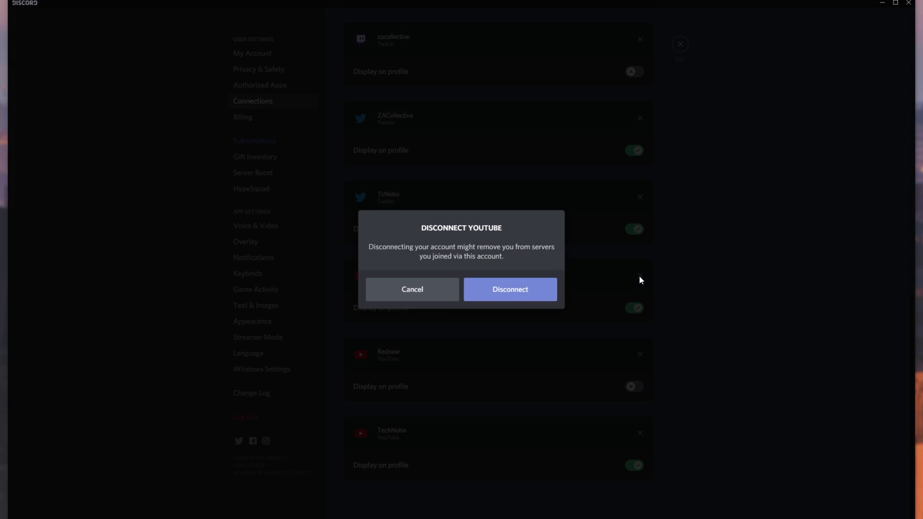
left_click(506, 294)
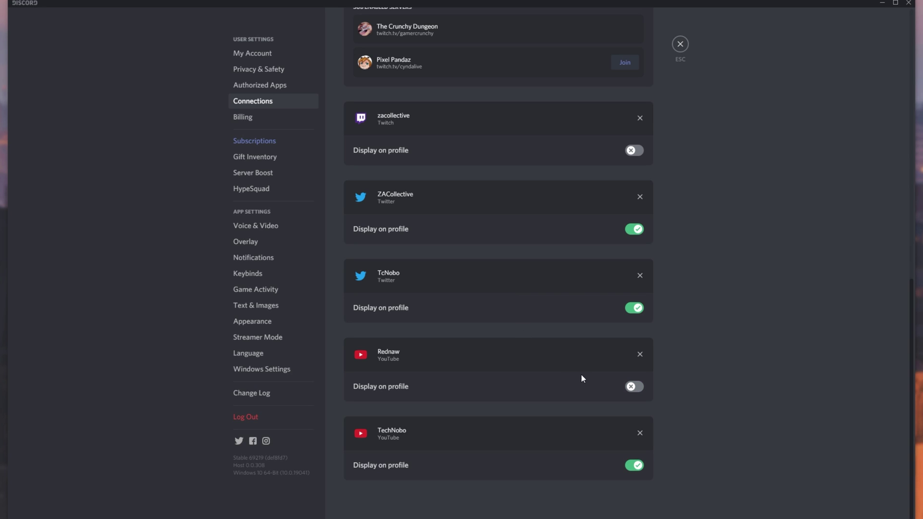
- Check the TCNO Community server's Integrations settings for a YouTube entry, and close the settings
left_click(679, 43)
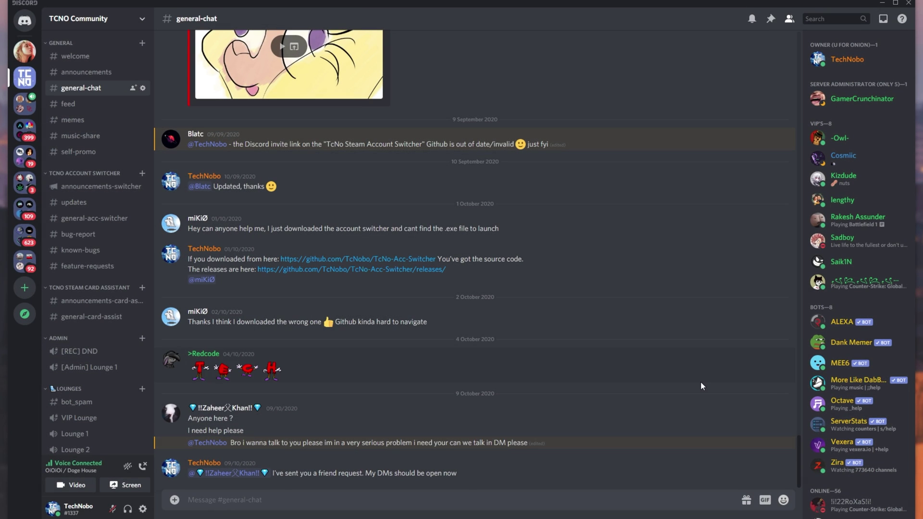
left_click(111, 19)
left_click(109, 81)
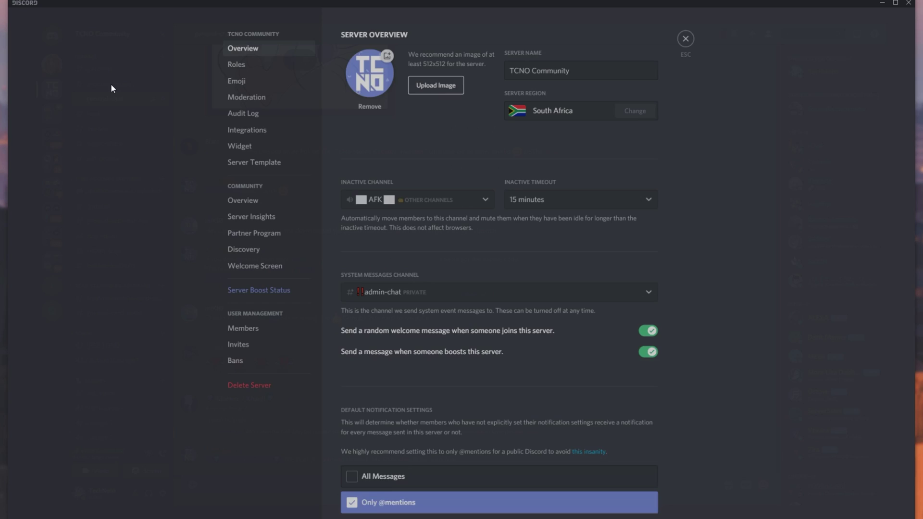
left_click(253, 133)
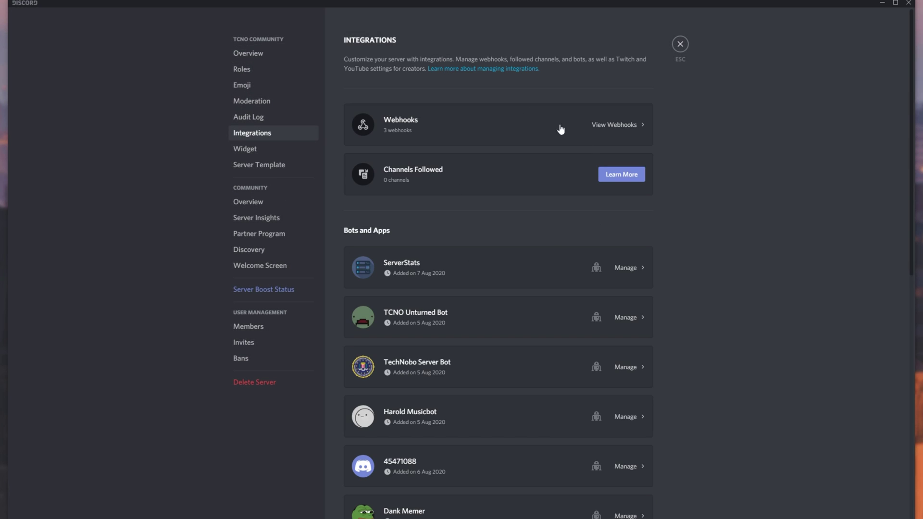
left_click(681, 44)
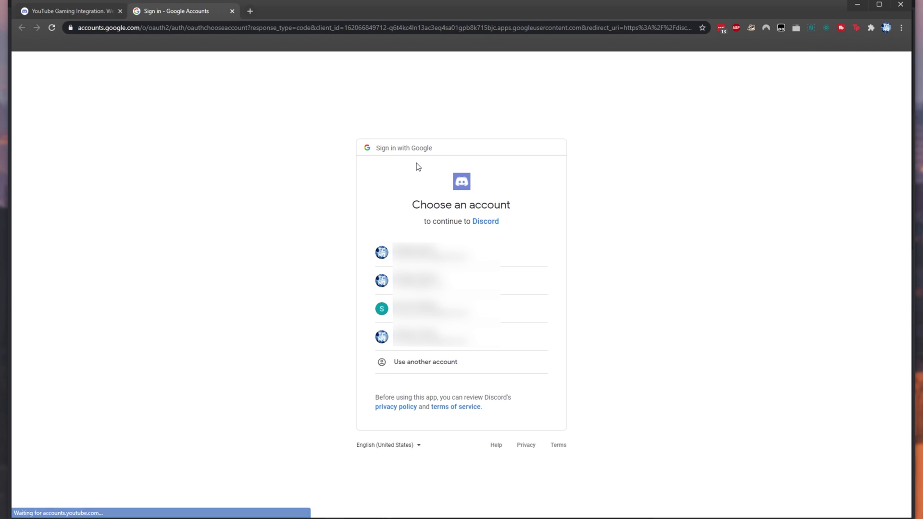
- Choose the Google account and the YouTube channel, authorize Discord to access it, and close the confirmation tab
left_click(386, 253)
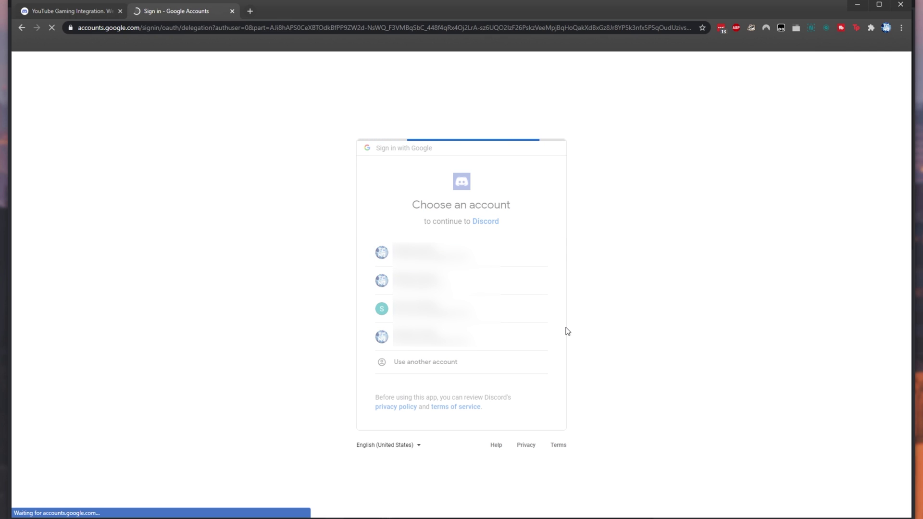
left_click(505, 428)
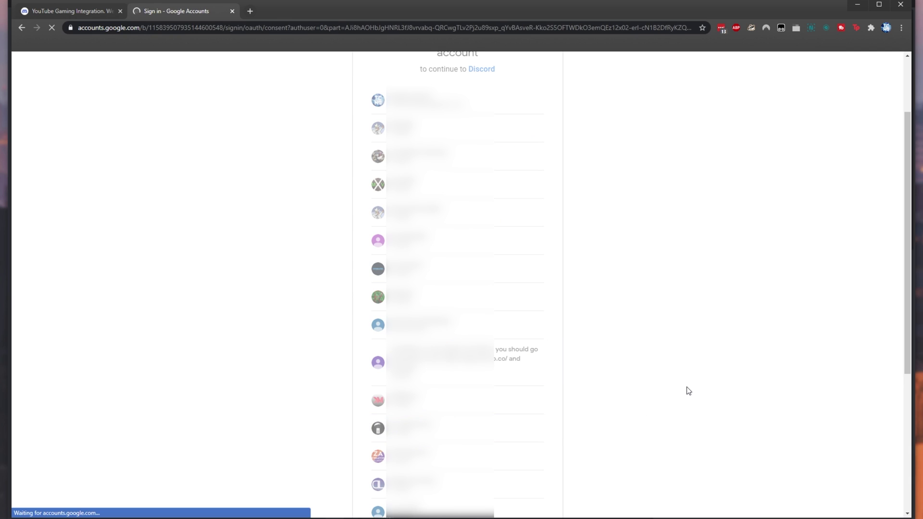
left_click(521, 419)
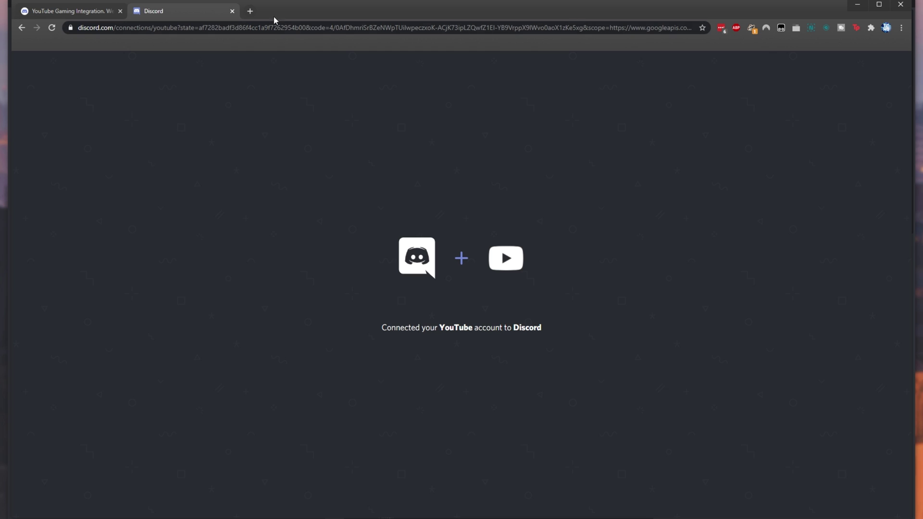
left_click(232, 11)
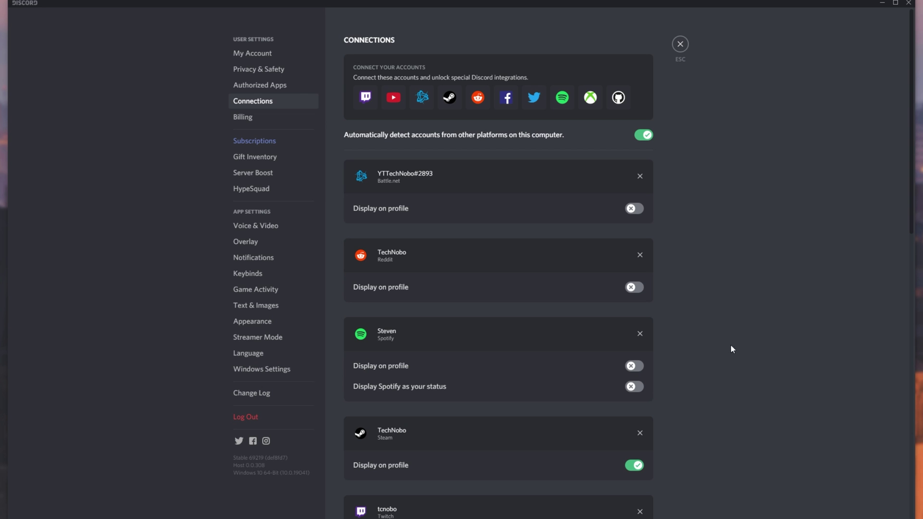
- Reopen the Connections page of the user settings and examine the YouTube accounts linked there
scroll(752, 193, "down", 10)
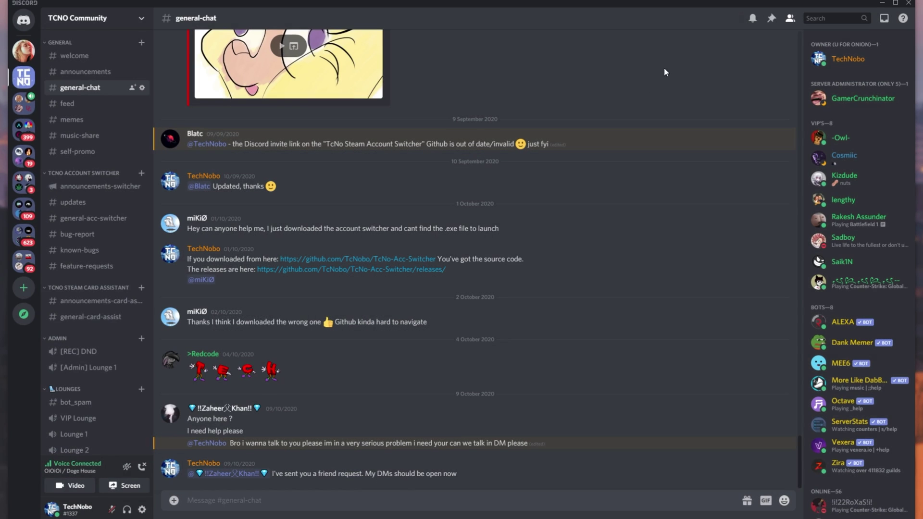
left_click(141, 509)
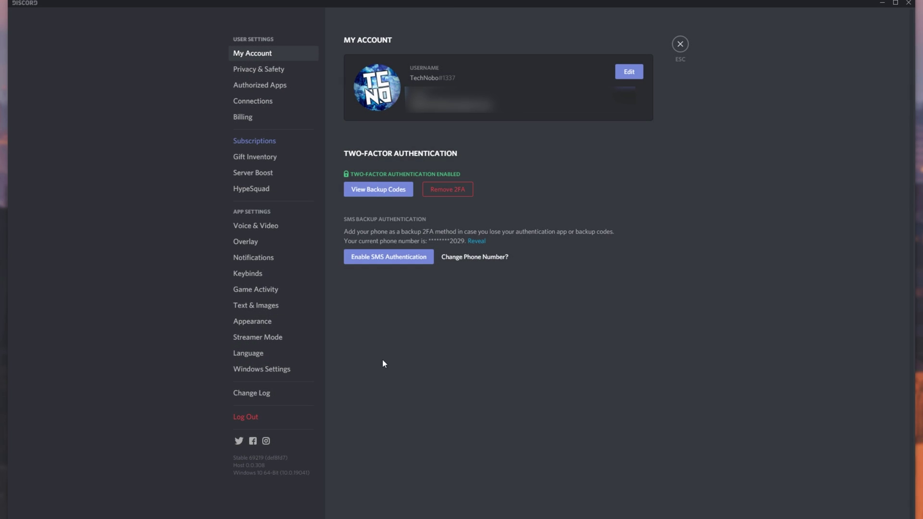
left_click(286, 103)
scroll(417, 176, "down", 10)
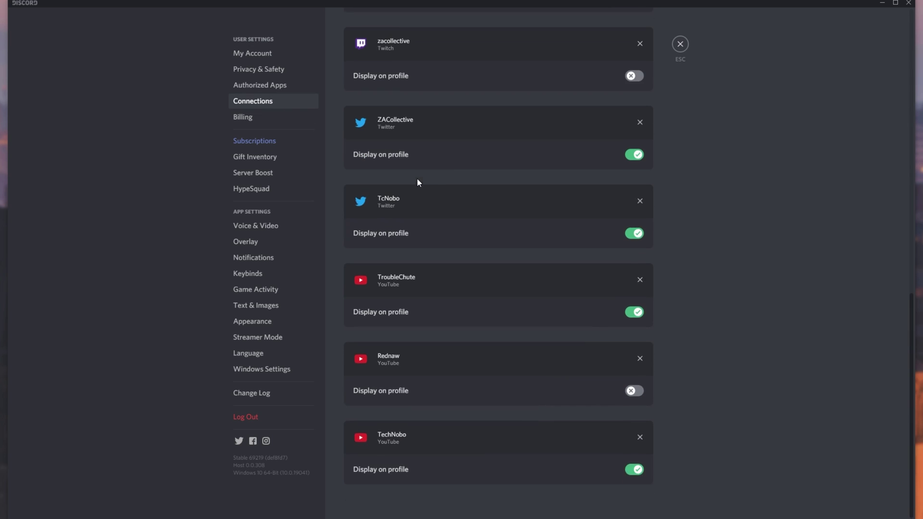
scroll(639, 433, "up", 3)
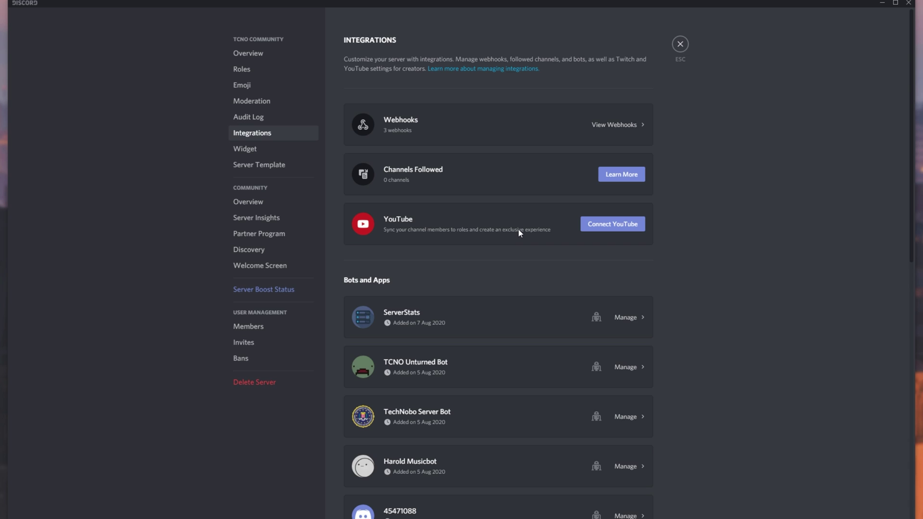
- Connect YouTube from the server's Integrations settings, choosing the TroubleChute channel and allowing Discord to access it
left_click(623, 227)
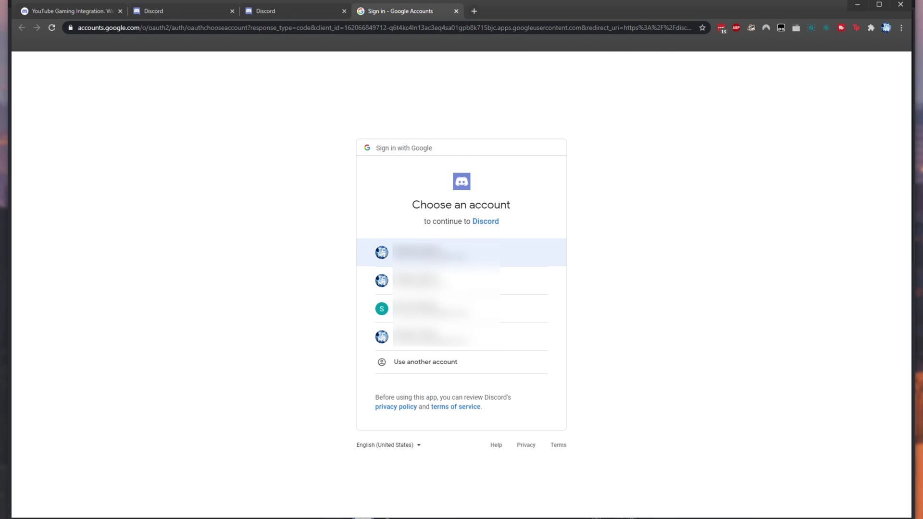
left_click(432, 252)
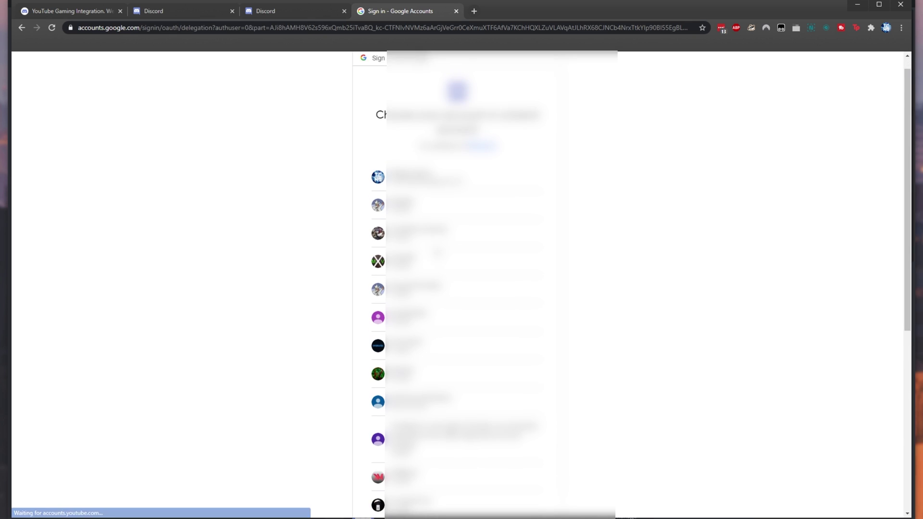
scroll(457, 288, "down", 6)
left_click(433, 189)
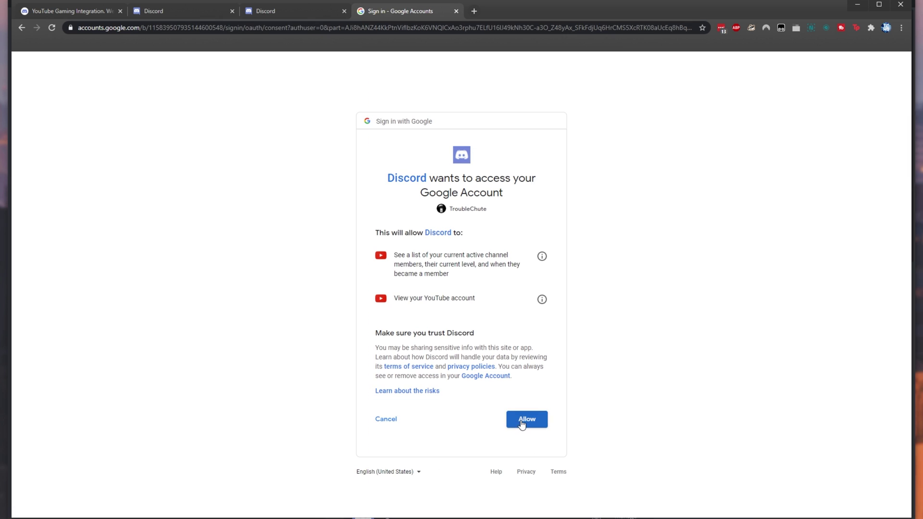
left_click(522, 421)
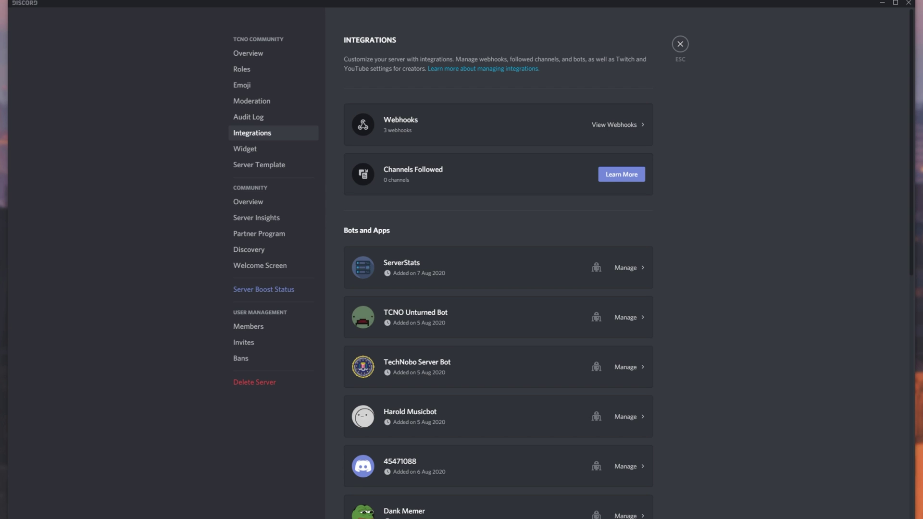
- Check the YouTube entry in the user connections, leave the settings and close the leftover Discord confirmation tabs in the browser
scroll(470, 463, "down", 10)
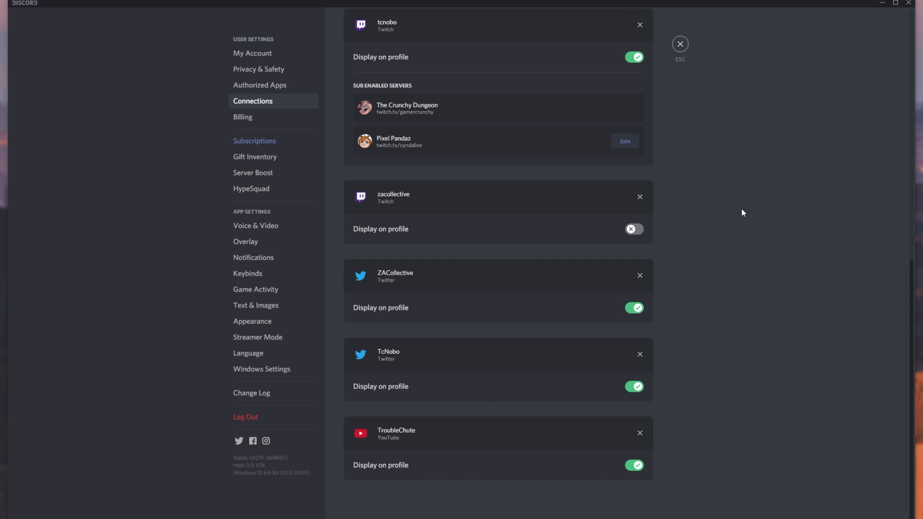
left_click(684, 46)
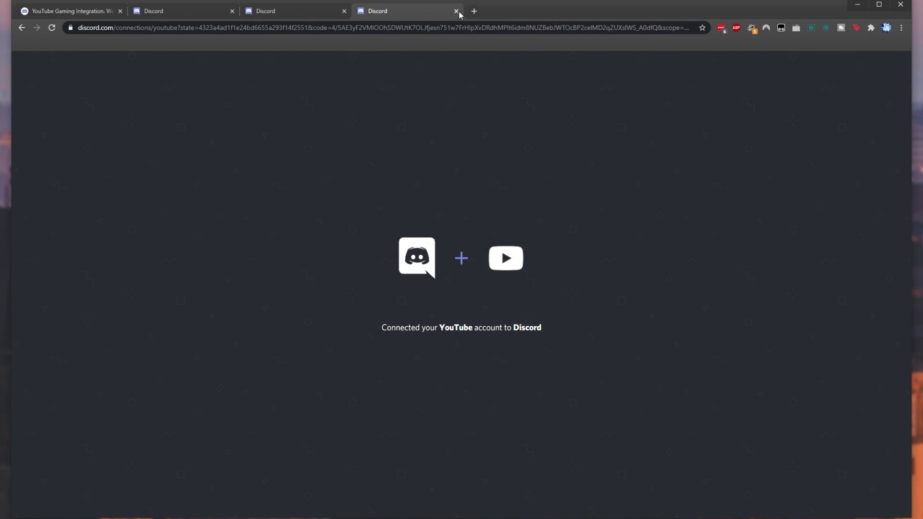
left_click(456, 10)
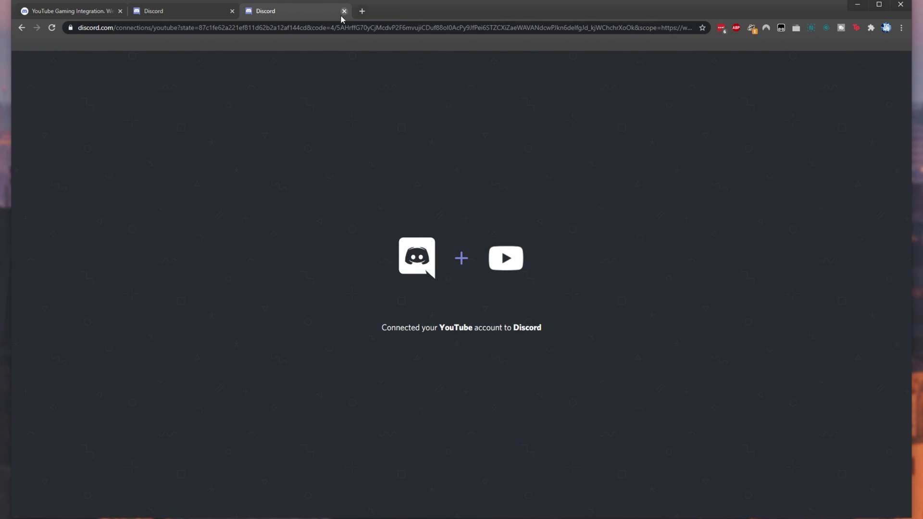
left_click(345, 11)
left_click(232, 10)
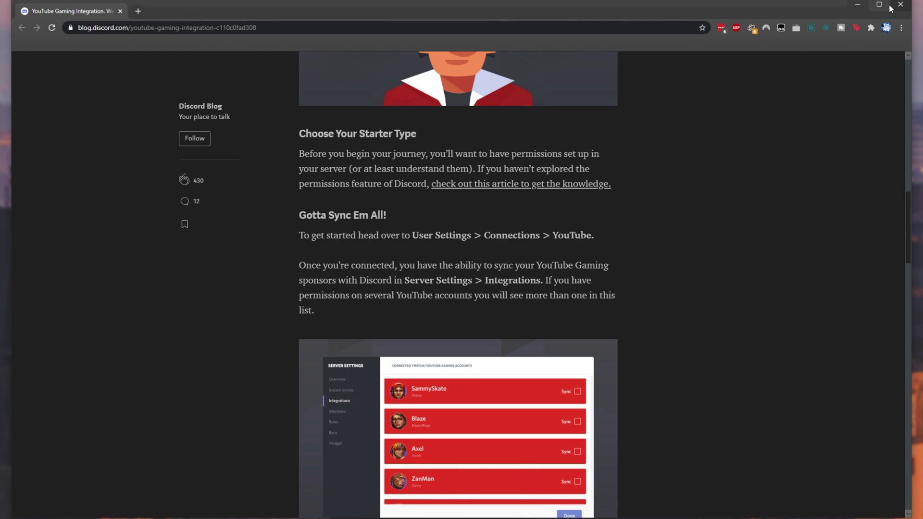
- Switch to YouTube Studio and review the setup status of the offer, badges and announcement on the channel's Memberships page
key("ctrl+l")
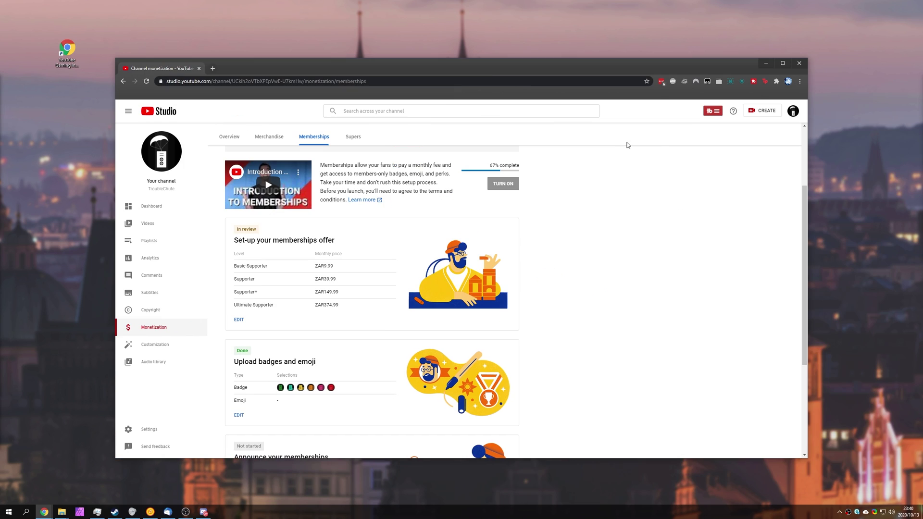
scroll(681, 210, "up", 2)
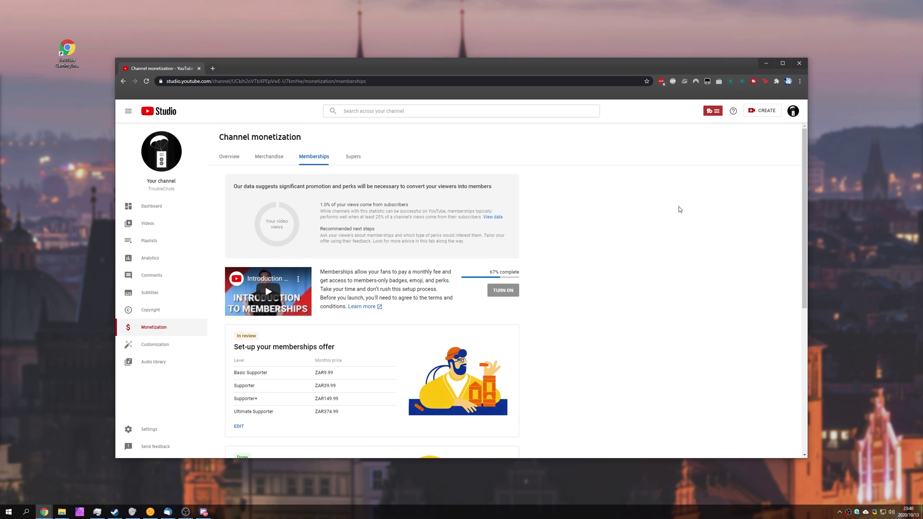
scroll(280, 377, "down", 2)
left_click_drag(272, 274, 336, 276)
scroll(358, 331, "down", 4)
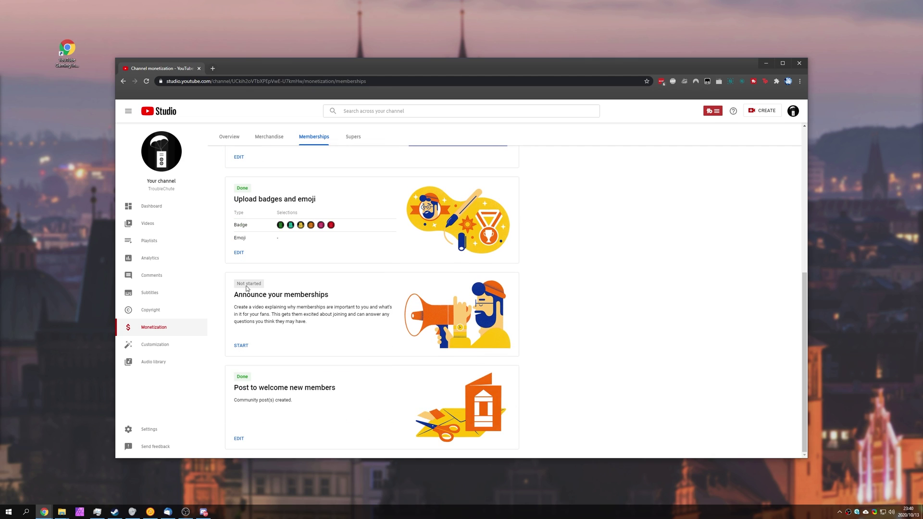
triple_click(298, 291)
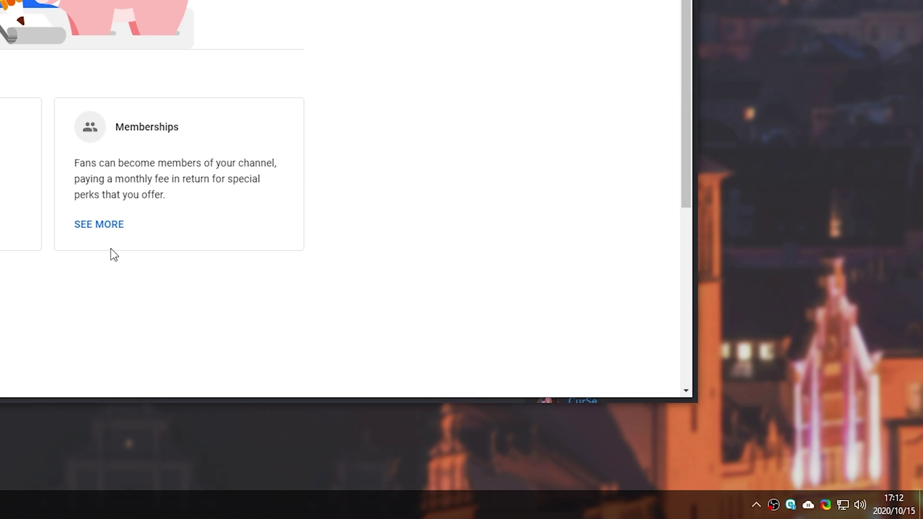
- Open the channel's Memberships page, check the current date, and review its members, membership offers and badges
left_click(108, 227)
left_click(889, 498)
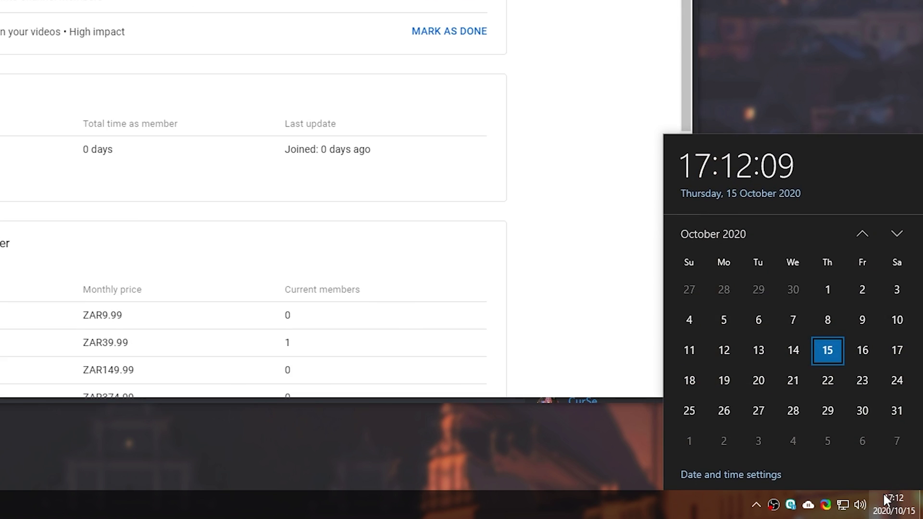
left_click(712, 378)
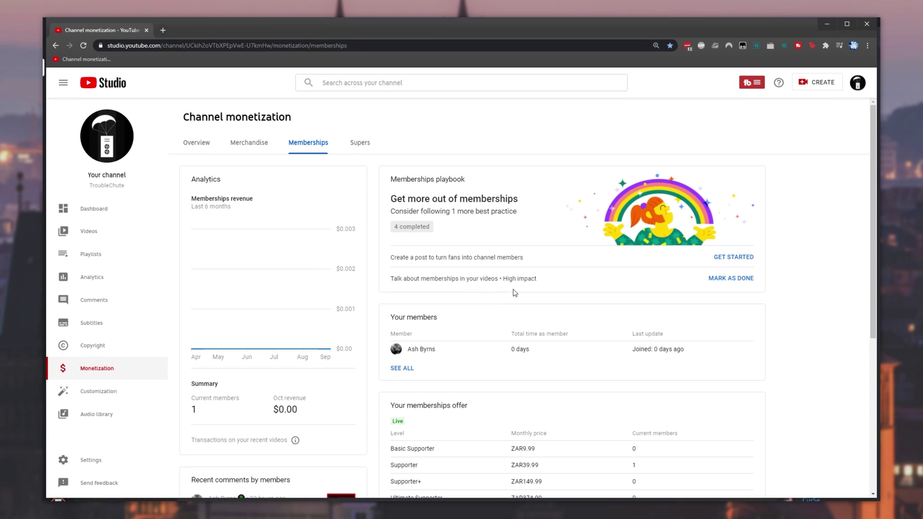
scroll(506, 287, "down", 2)
scroll(514, 292, "down", 2)
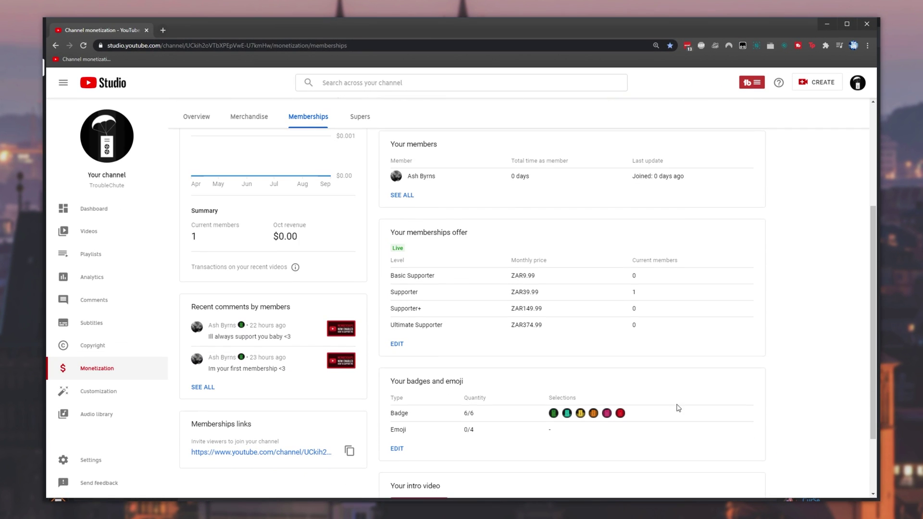
scroll(701, 413, "up", 5)
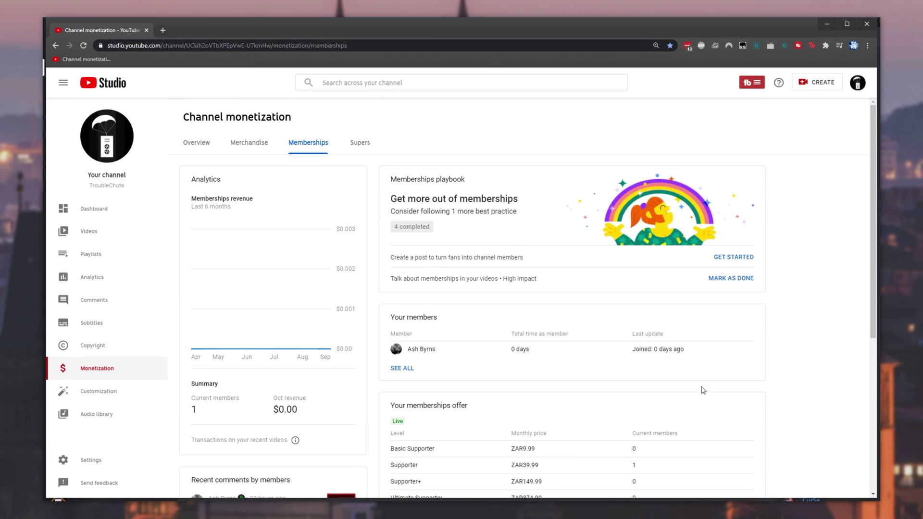
- Switch to Discord, check the TCNO Community server's Integrations settings for YouTube, and close the settings
left_click(826, 24)
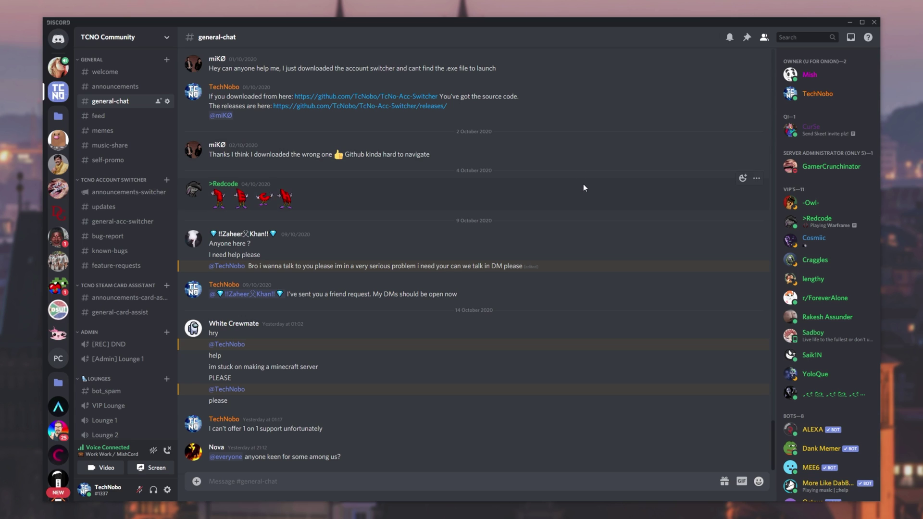
left_click(167, 37)
left_click(140, 100)
left_click(293, 141)
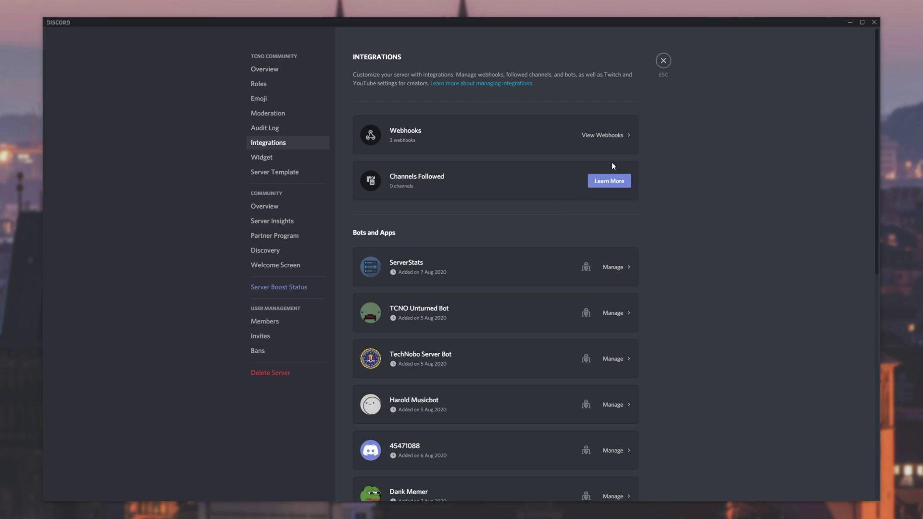
left_click(663, 62)
- Disconnect the TroubleChute YouTube account from the user's connections and leave the settings
left_click(172, 474)
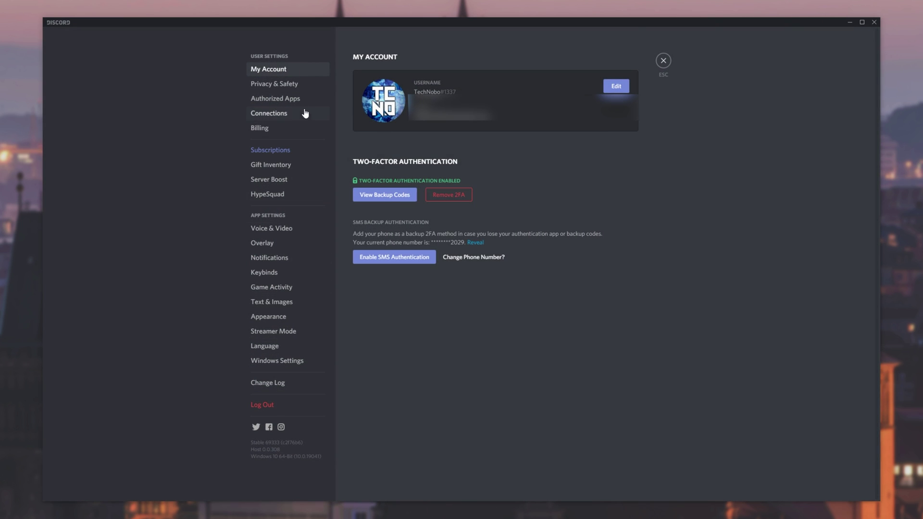
left_click(269, 113)
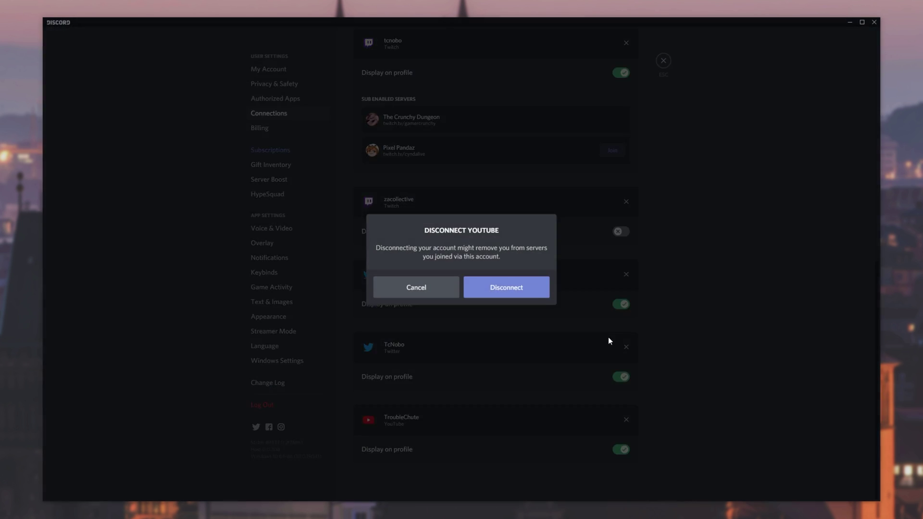
left_click(542, 289)
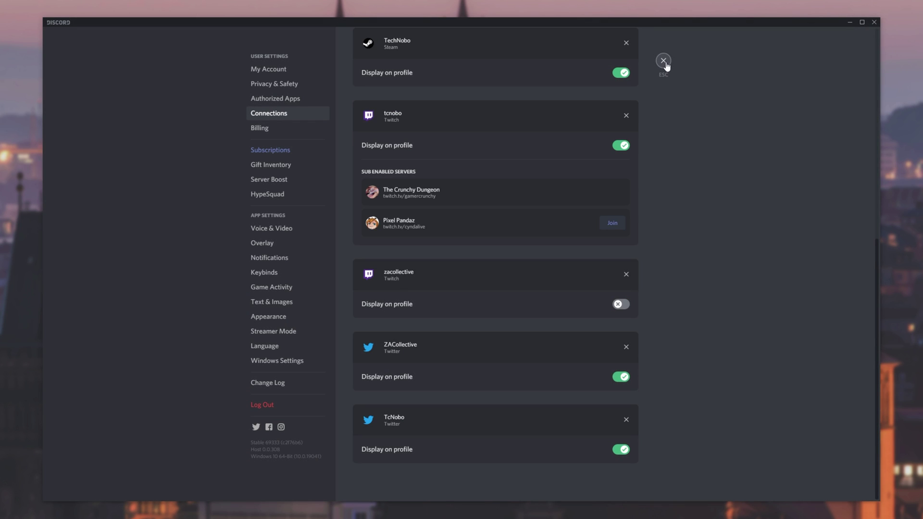
left_click(663, 61)
- Open the TCNO Community server's Integrations settings and connect a YouTube account from there
left_click(129, 38)
left_click(120, 96)
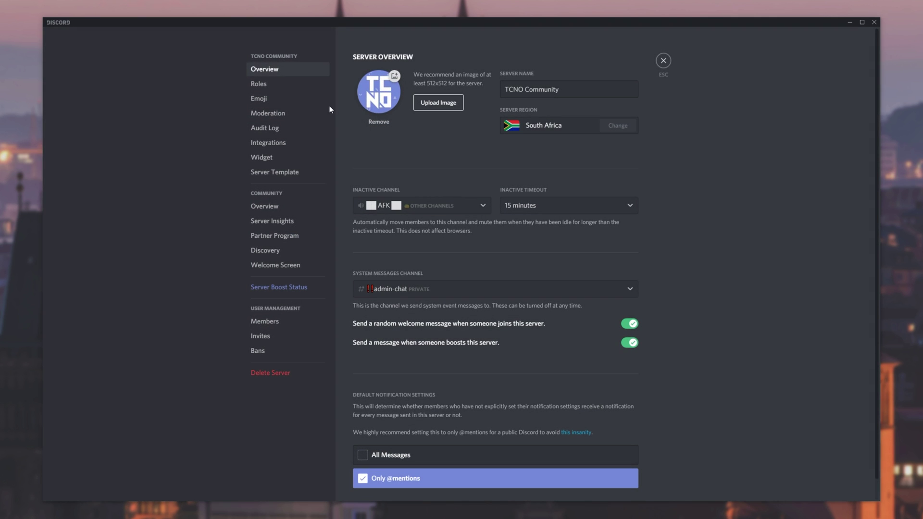
left_click(290, 142)
left_click(597, 231)
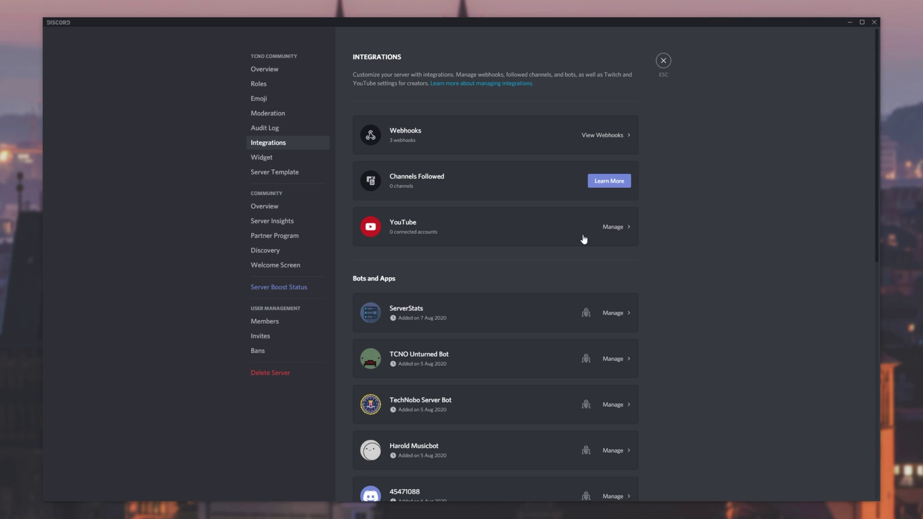
- Enable the YouTube integration for the TroubleChute channel and view its sync and expired membership options
left_click(622, 229)
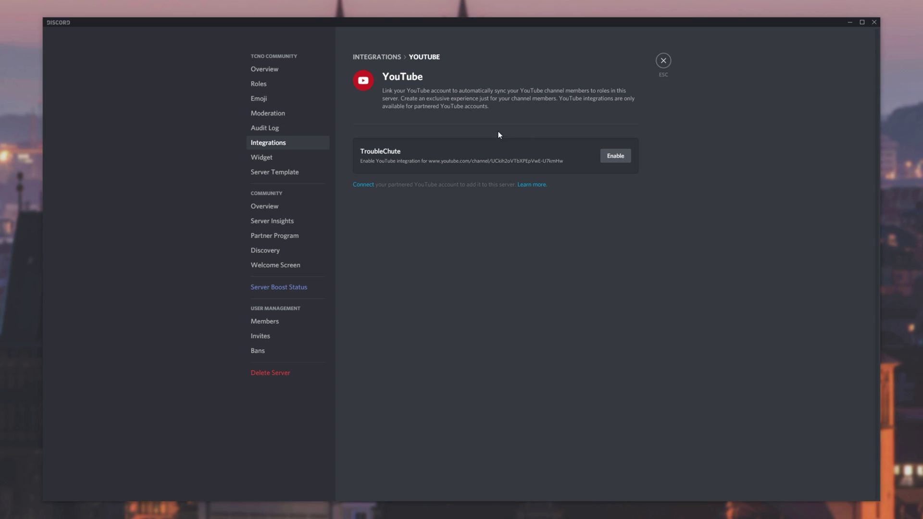
left_click(616, 157)
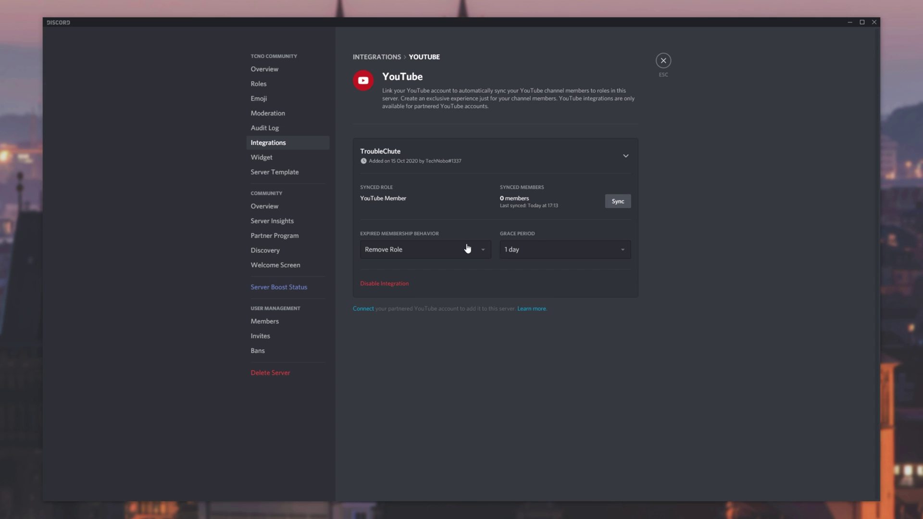
left_click(626, 160)
left_click(625, 160)
- Inspect the synced YouTube Member role and the name of its Basic Supporter tier role
left_click(387, 206)
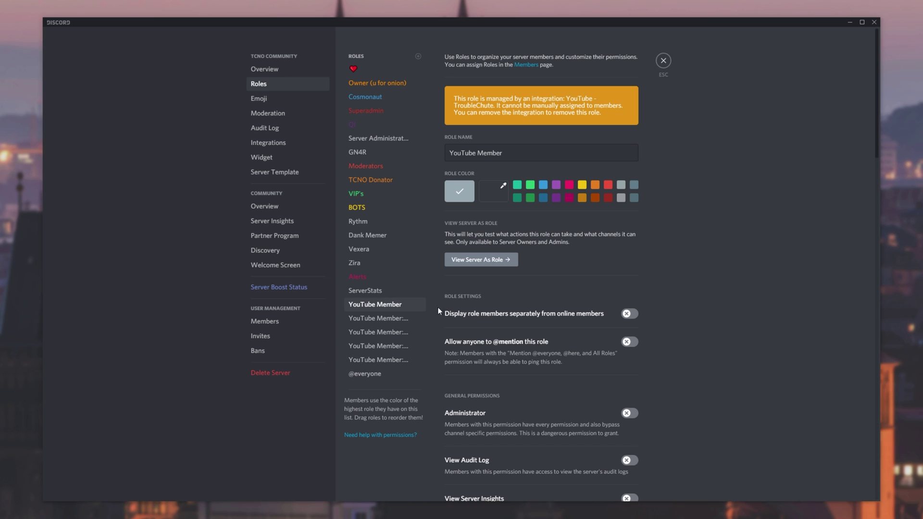
left_click(379, 319)
left_click_drag(504, 153, 599, 158)
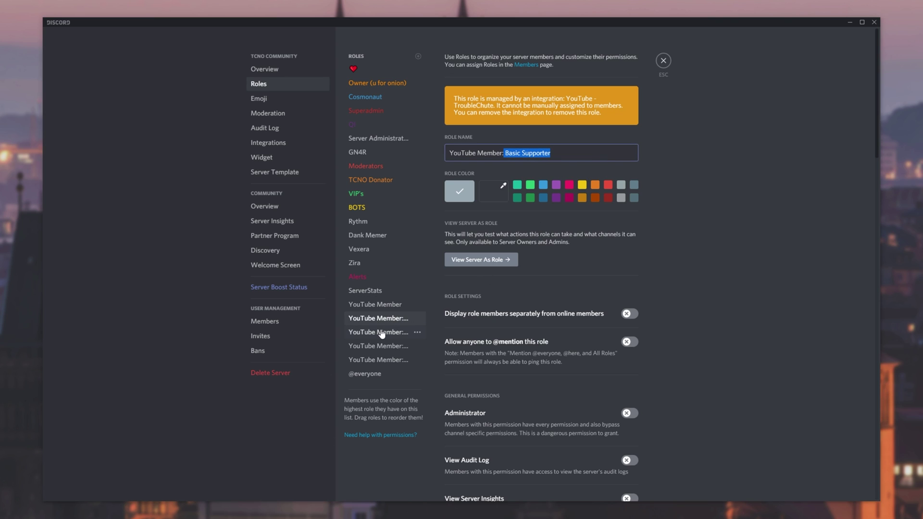
- Review the names of the YouTube Member role and its Supporter, Supporter+ and Ultimate Supporter tier roles
left_click(378, 346)
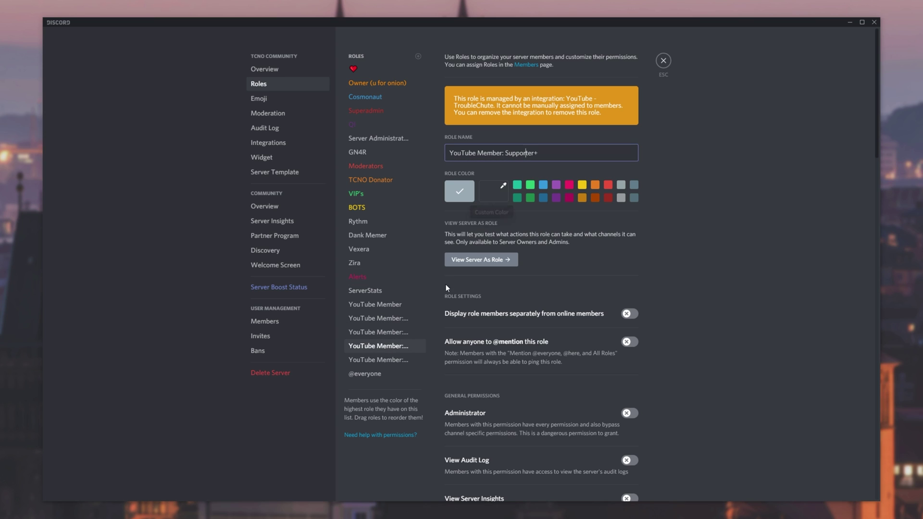
left_click(388, 359)
left_click_drag(505, 153, 561, 154)
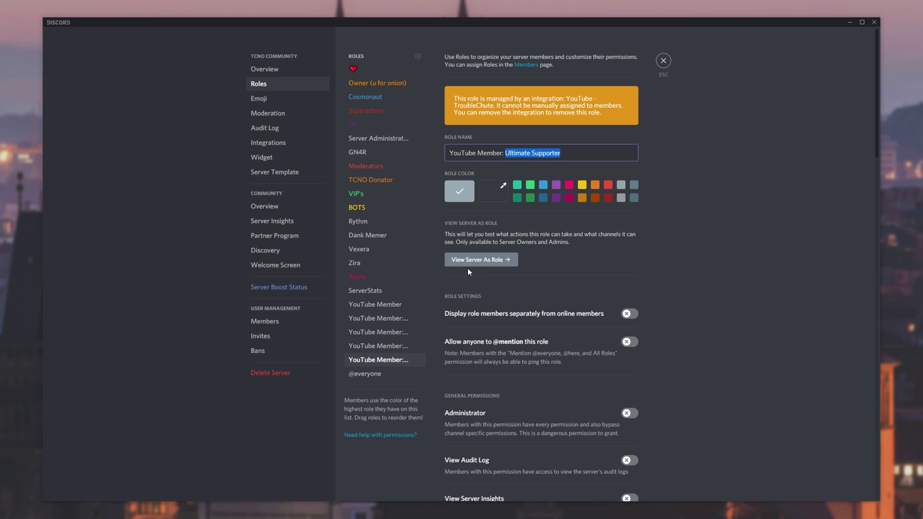
left_click(380, 305)
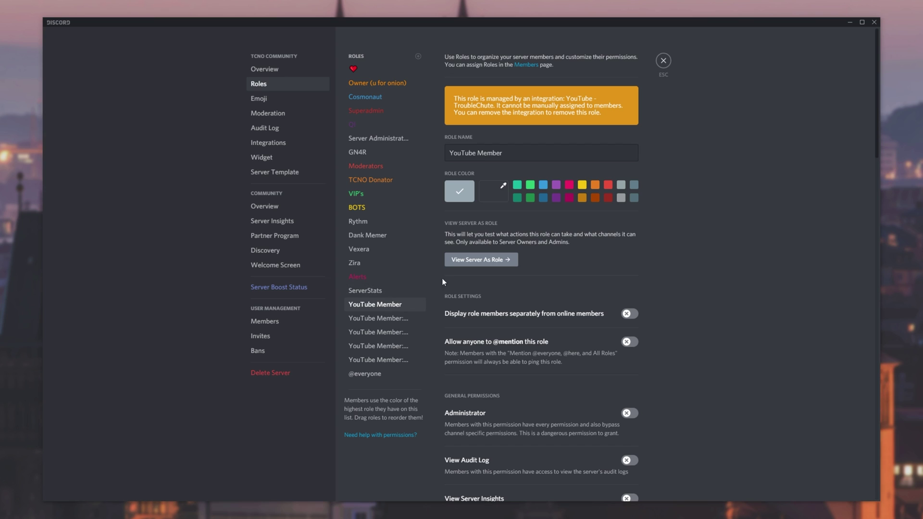
mouse_move(450, 152)
left_mouse_down()
mouse_move(504, 153)
mouse_move(449, 153)
left_mouse_up()
left_click(389, 320)
left_click(392, 332)
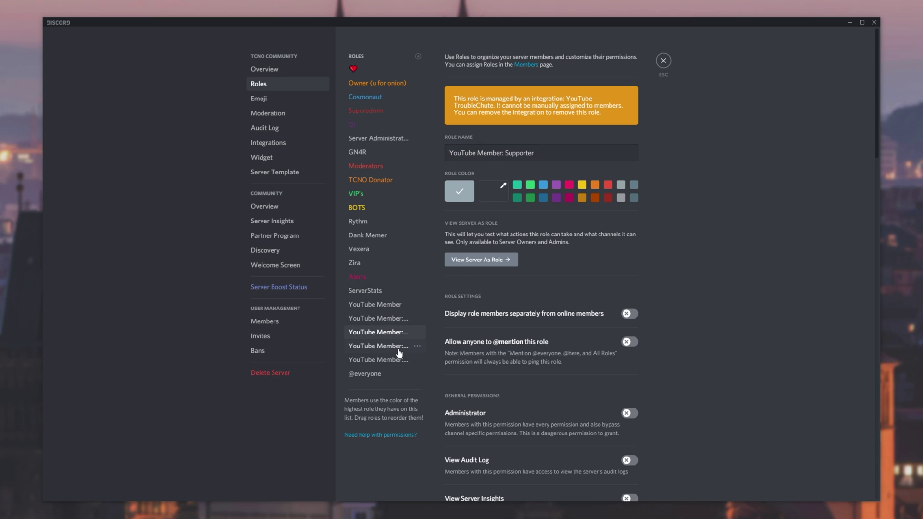
left_click(399, 360)
left_click(392, 332)
- Remove the "YouTube Member:" prefix from the first tier role so it is named Basic Supporter, and save the change
left_click(390, 318)
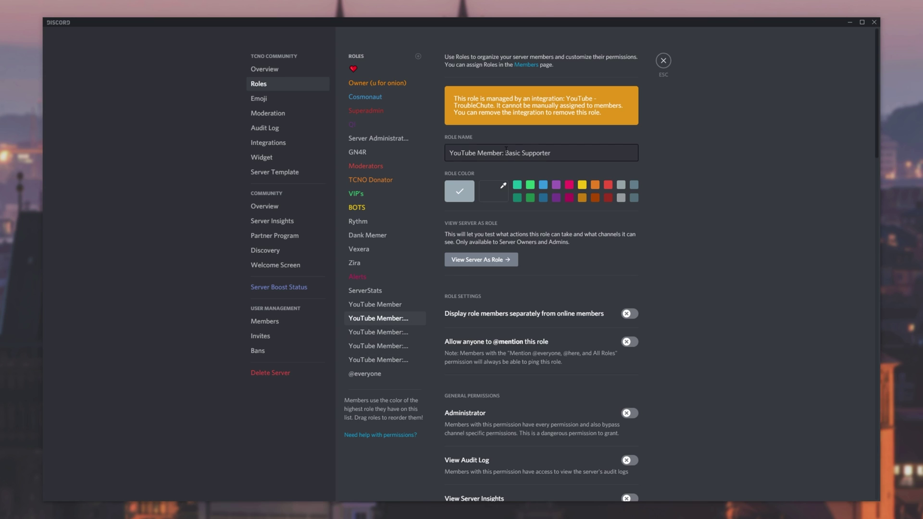
left_click_drag(505, 152, 391, 144)
key("BackSpace")
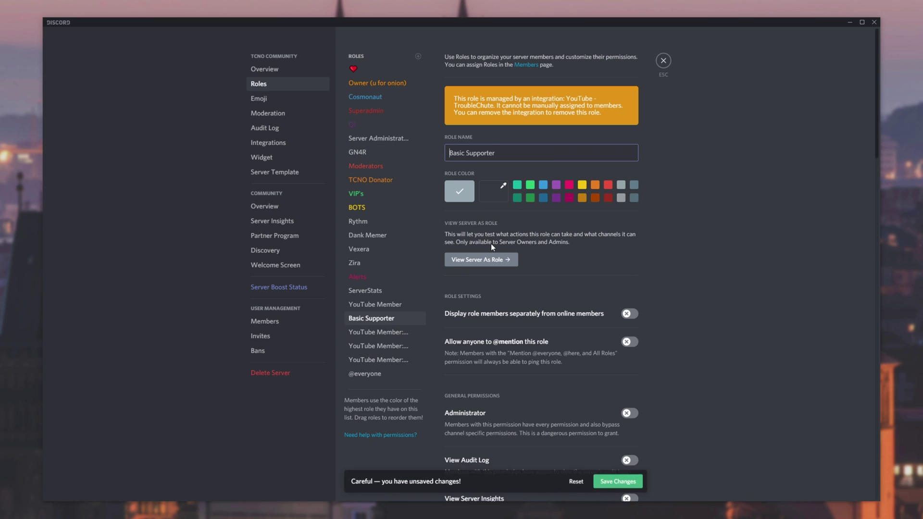
left_click(617, 482)
- Shorten the remaining three tier role names to Supporter, Supporter+ and Ultimate Supporter
left_click(385, 333)
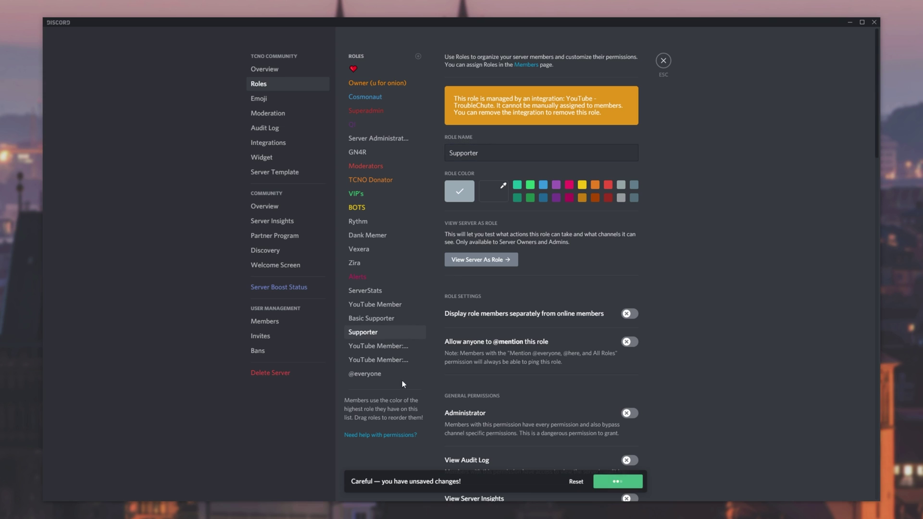
left_click(384, 346)
left_click(378, 360)
left_click_drag(500, 152, 437, 152)
key("BackSpace")
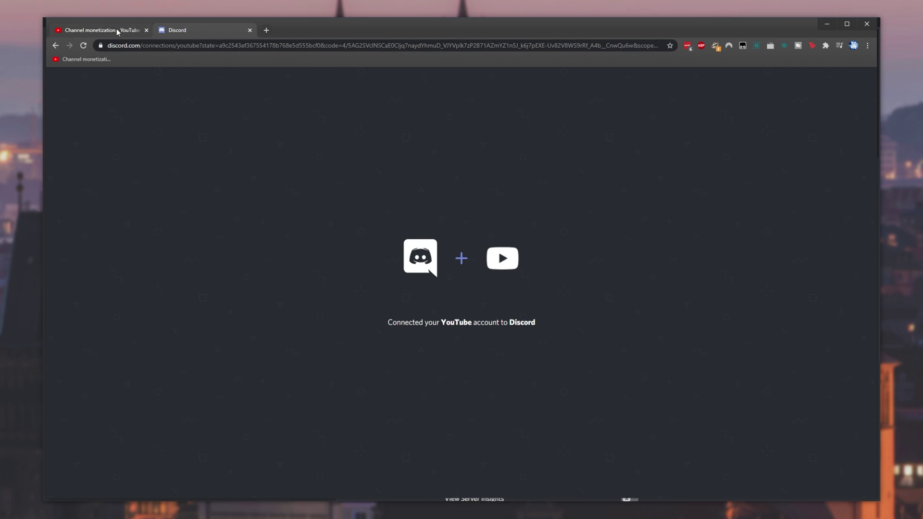
- Switch to YouTube Studio in the browser, examine the four levels in the channel's memberships offer, and return to Discord
left_click(101, 29)
scroll(458, 236, "down", 2)
scroll(458, 236, "down", 2)
triple_click(402, 276)
triple_click(403, 292)
triple_click(406, 309)
triple_click(414, 325)
left_click(827, 24)
- Color the tier roles from red for Basic Supporter through orange for Supporter to yellow for Ultimate Supporter, and save
left_click(583, 185)
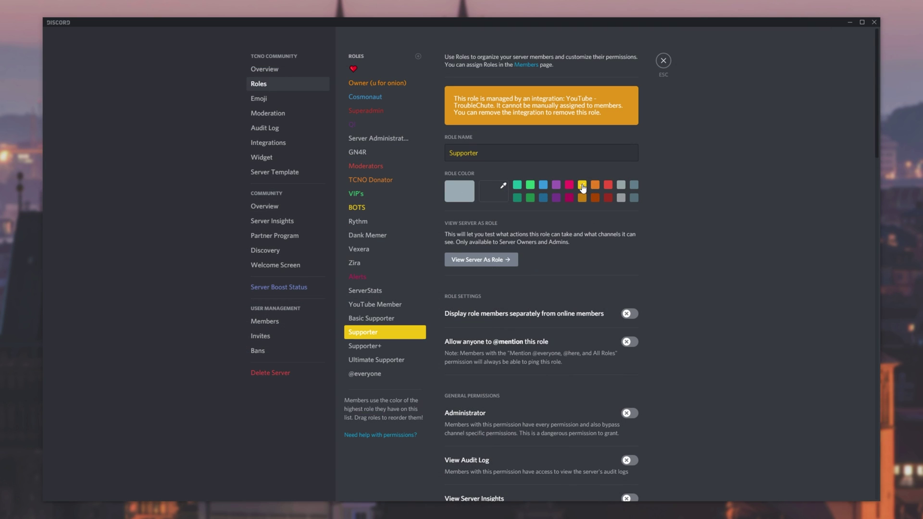
left_click(618, 482)
left_click(375, 305)
left_click(395, 323)
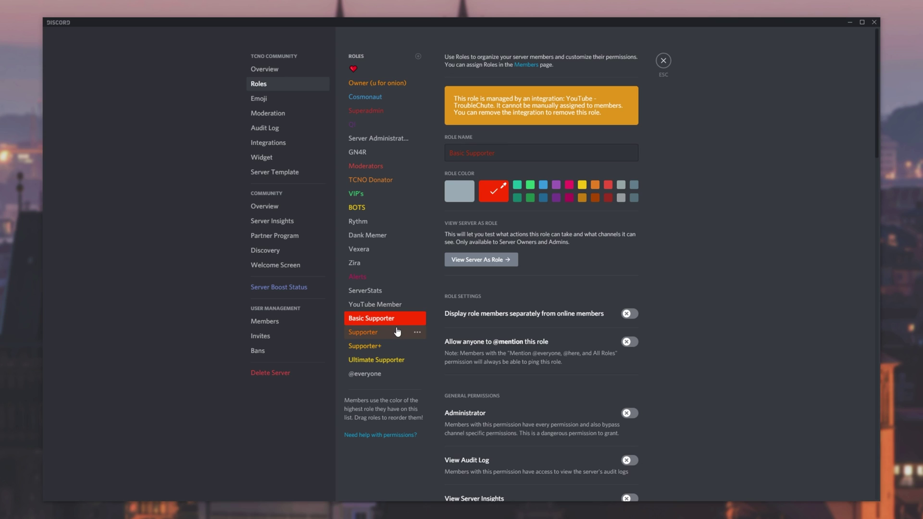
- Compare the names, colors and display settings of the four supporter tier roles
left_click(395, 334)
left_click(395, 345)
left_click(394, 359)
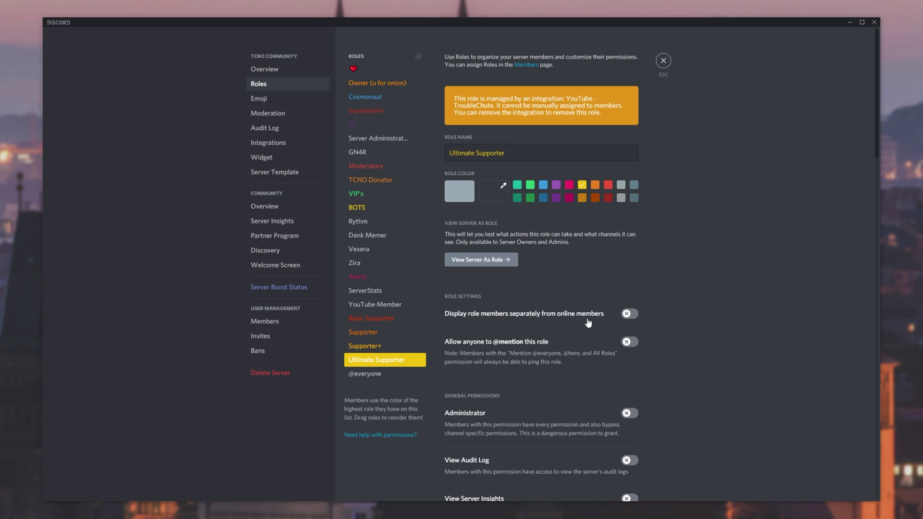
left_click(388, 332)
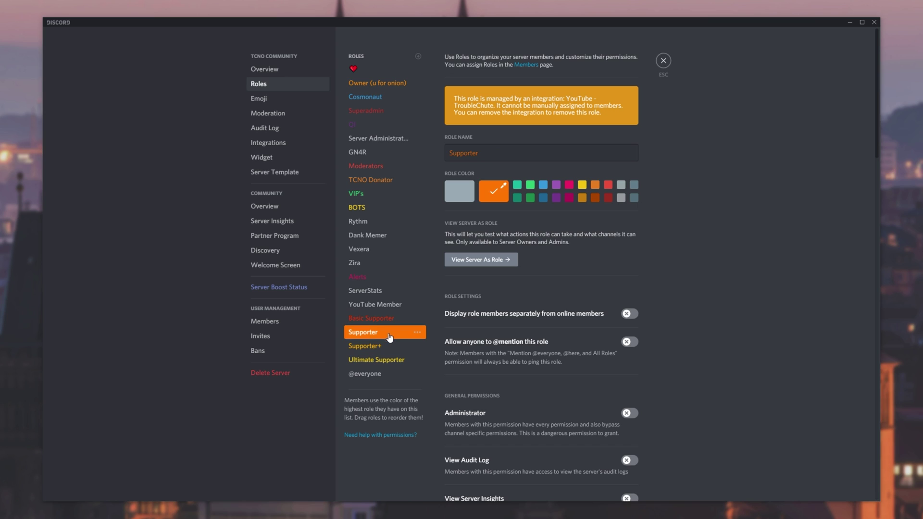
left_click(388, 345)
left_click(388, 359)
left_click(394, 319)
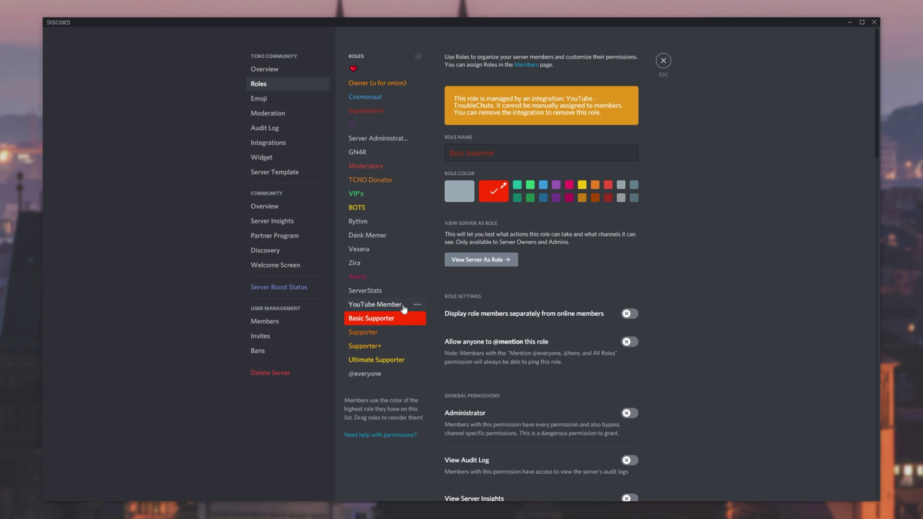
left_click(404, 307)
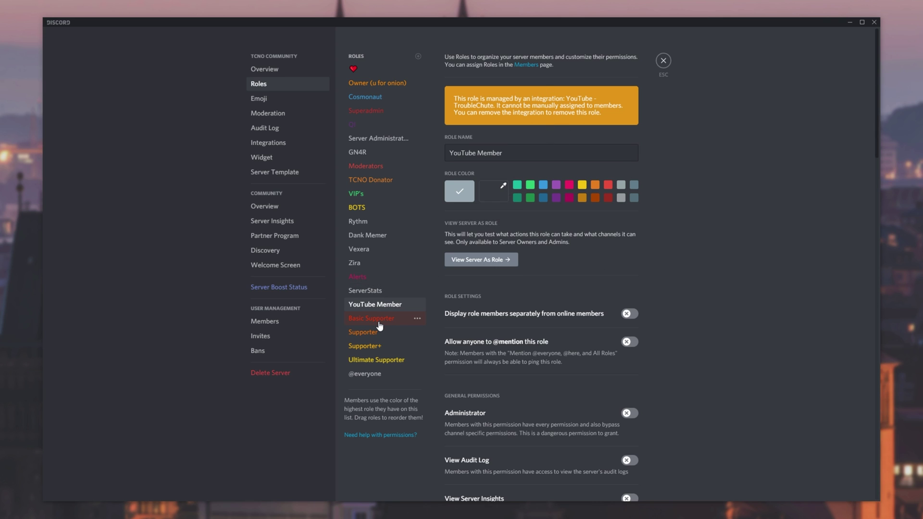
scroll(493, 337, "down", 10)
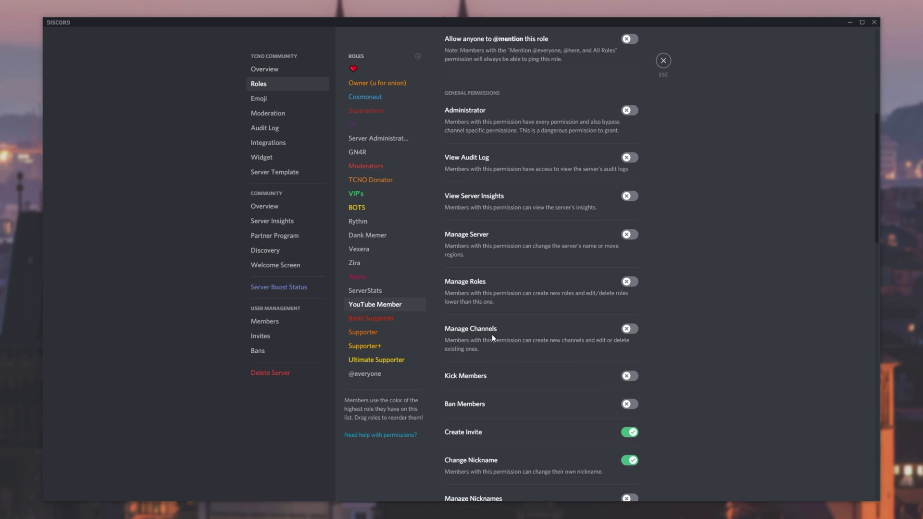
scroll(491, 333, "down", 15)
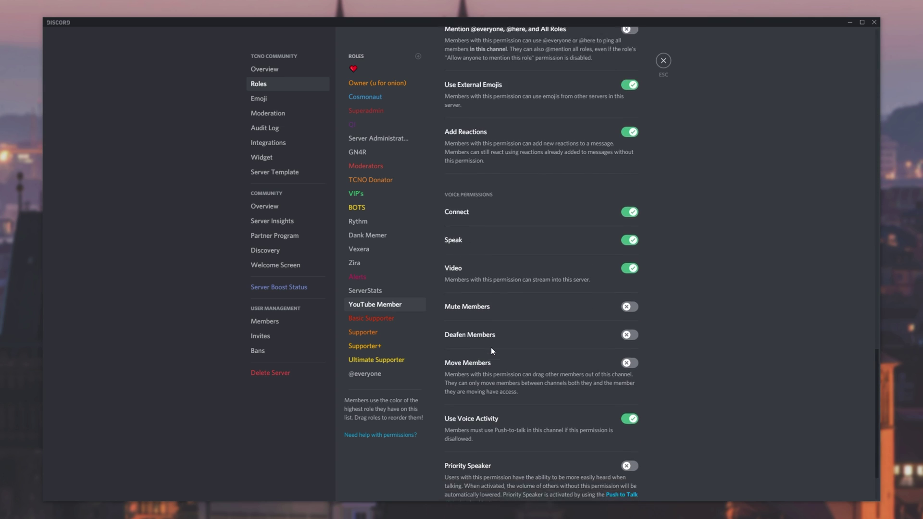
scroll(481, 313, "up", 15)
left_click(358, 374)
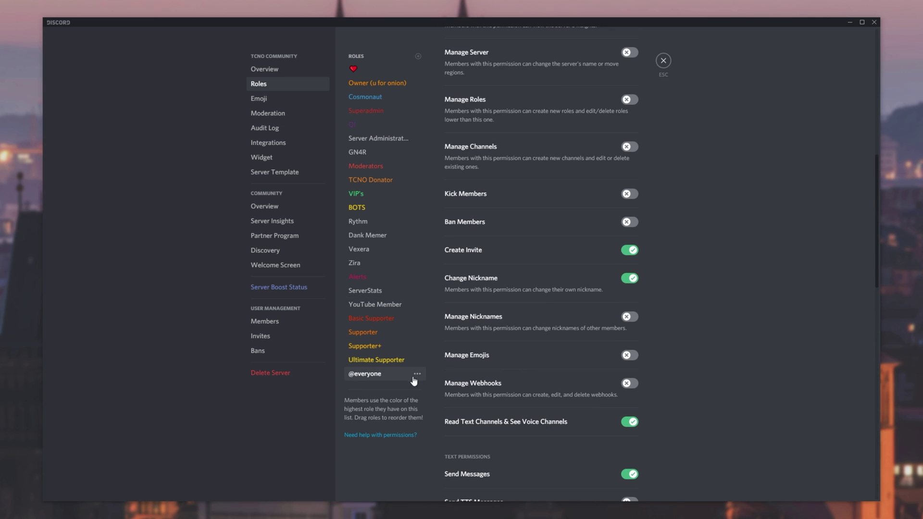
scroll(445, 389, "down", 7)
left_click(377, 322)
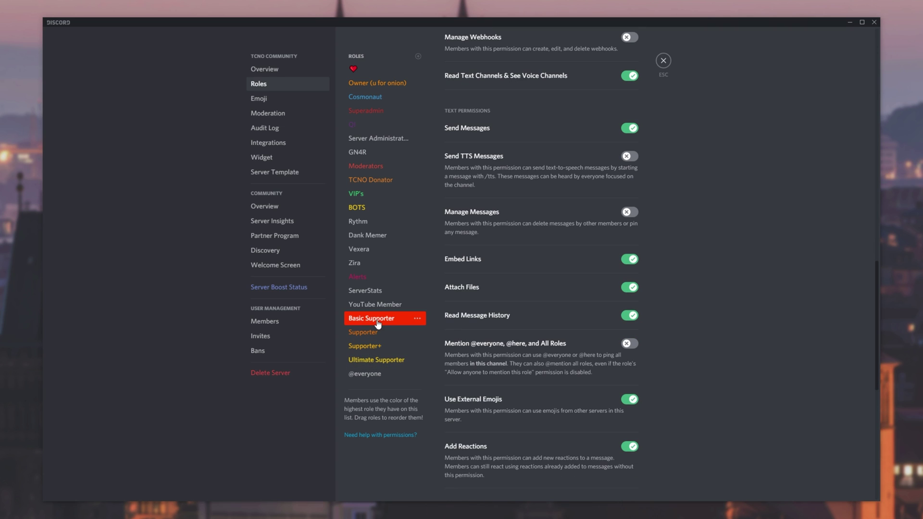
scroll(608, 430, "up", 5)
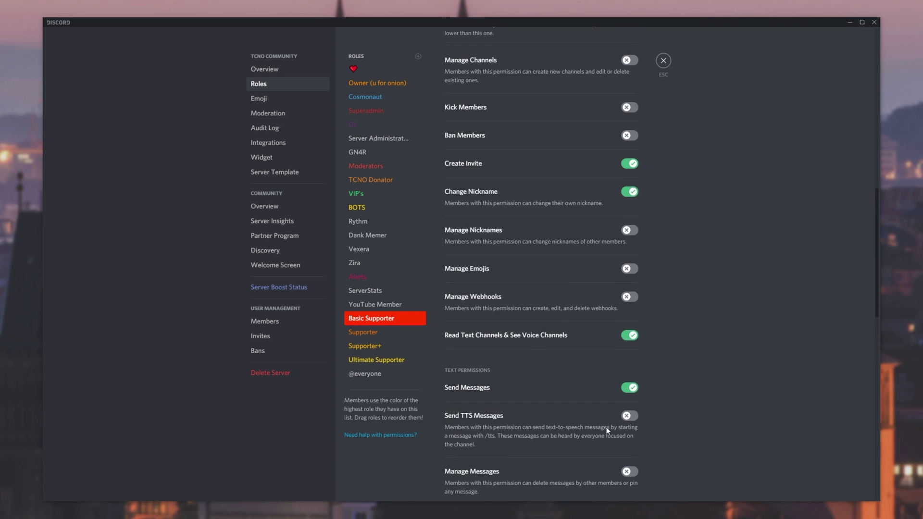
scroll(608, 430, "up", 10)
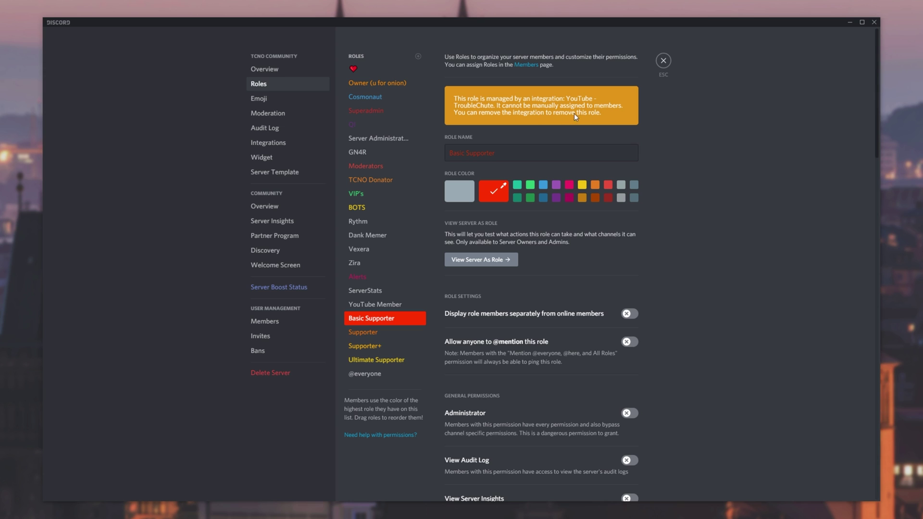
- Preview the server as the Basic Supporter role, and return to the role settings
scroll(644, 144, "down", 12)
scroll(645, 181, "up", 12)
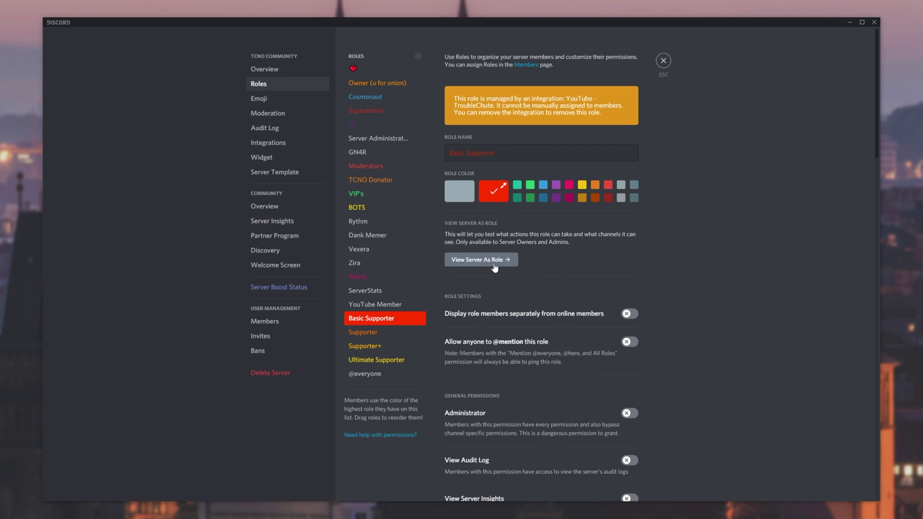
left_click(495, 262)
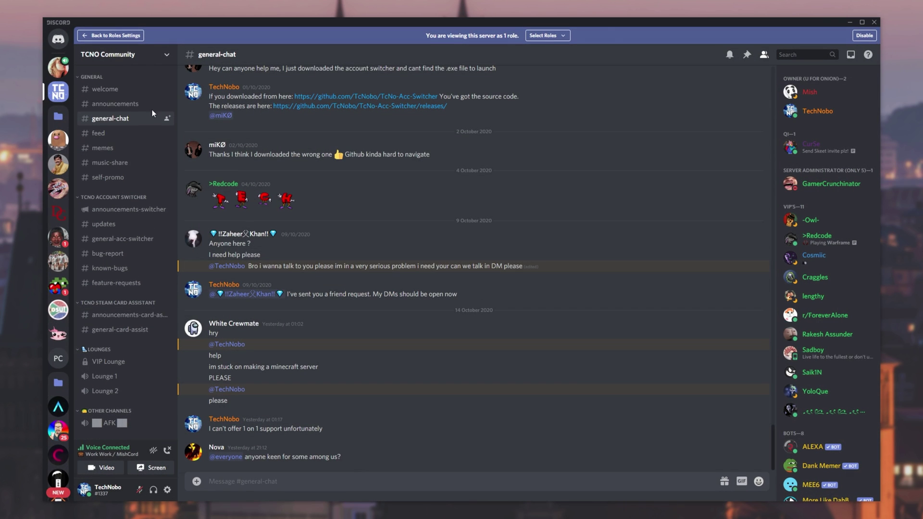
left_click(110, 35)
- Open the TroubleChute YouTube integration and view its expired membership behavior and grace period options without changing them
left_click(291, 146)
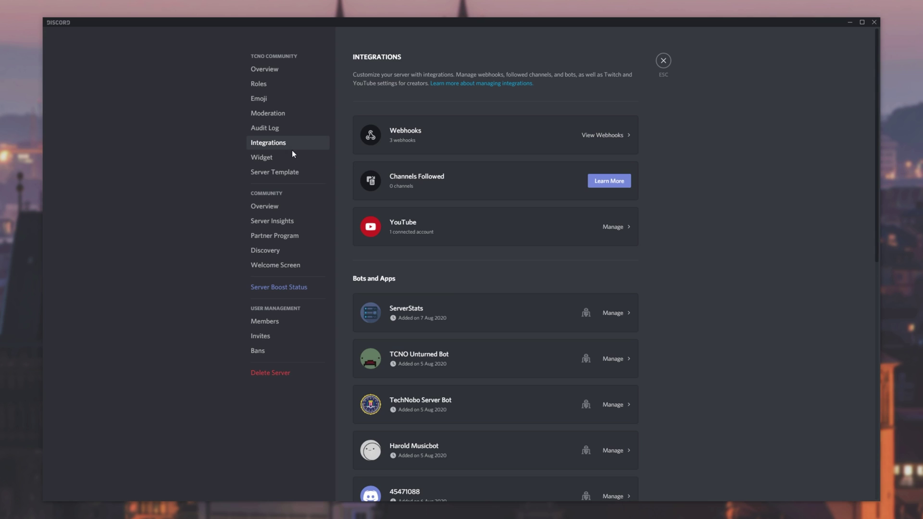
left_click(615, 234)
left_click(618, 159)
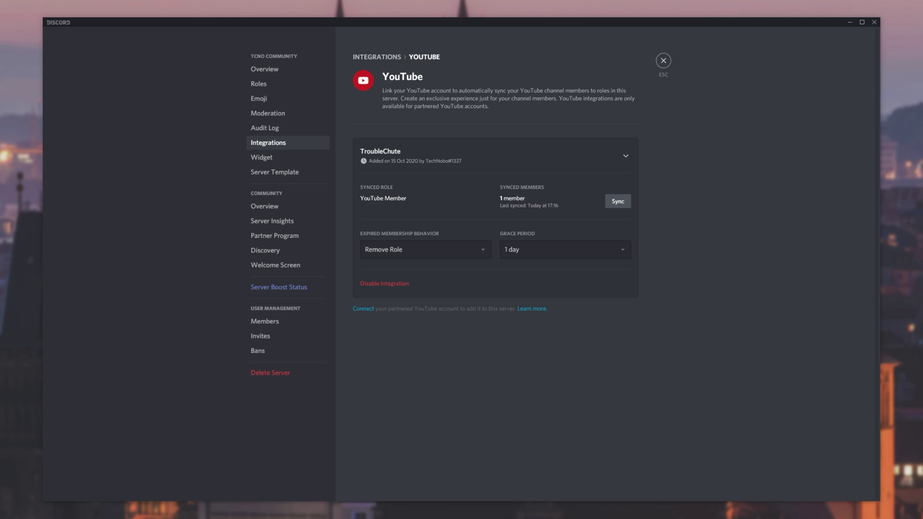
left_click(451, 250)
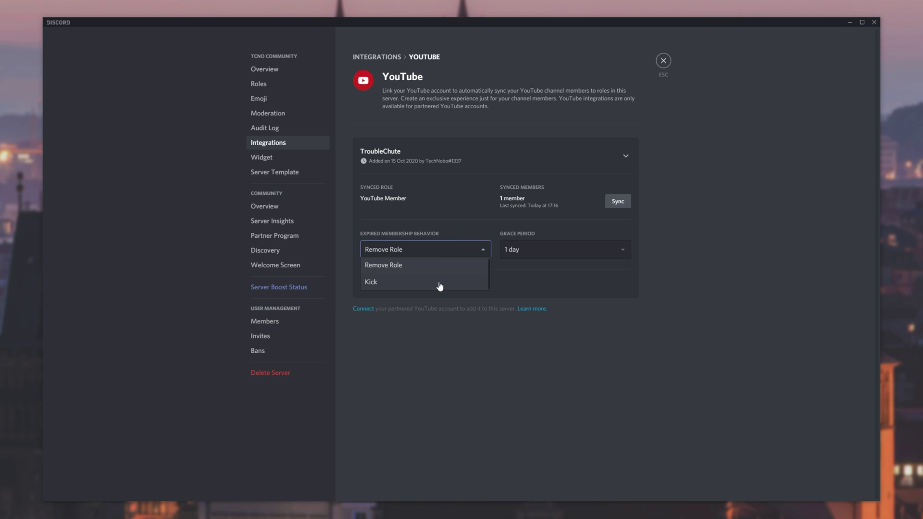
left_click(562, 252)
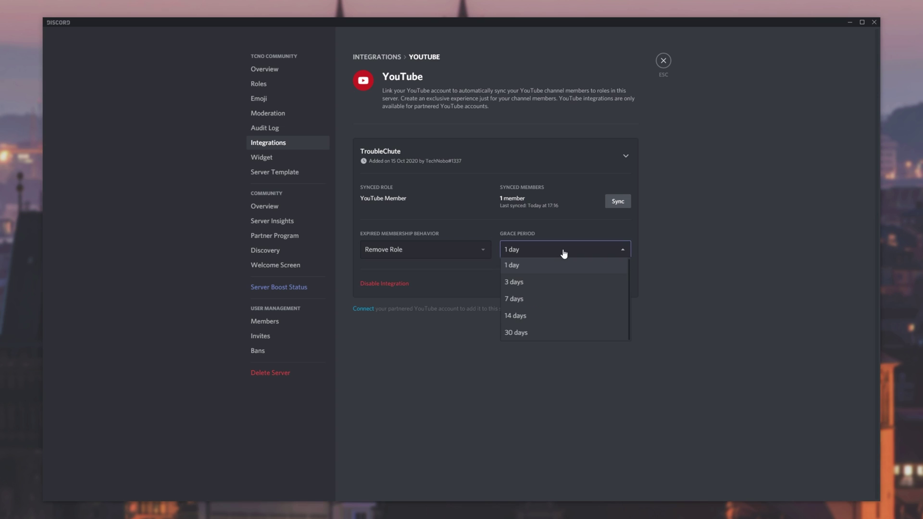
left_click(683, 252)
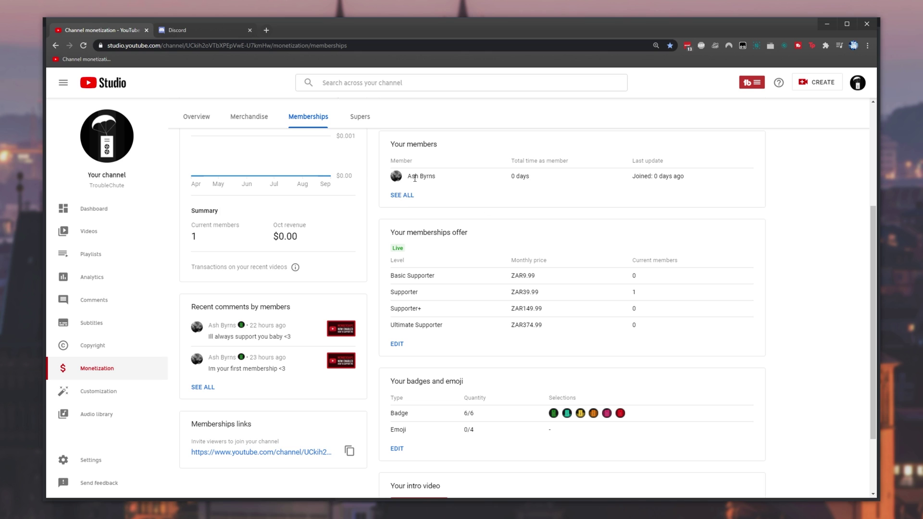
- Switch to YouTube Studio, check the member listed under Your members, and return to Discord
triple_click(415, 178)
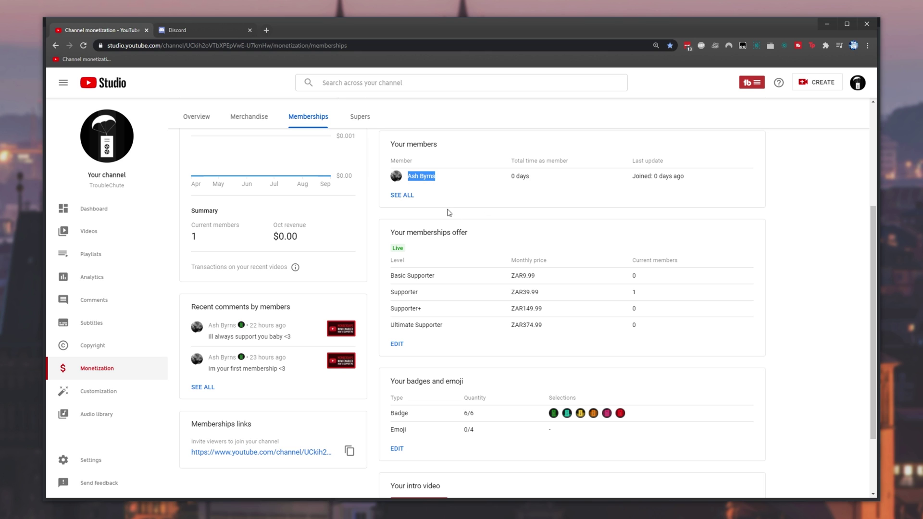
left_click(825, 25)
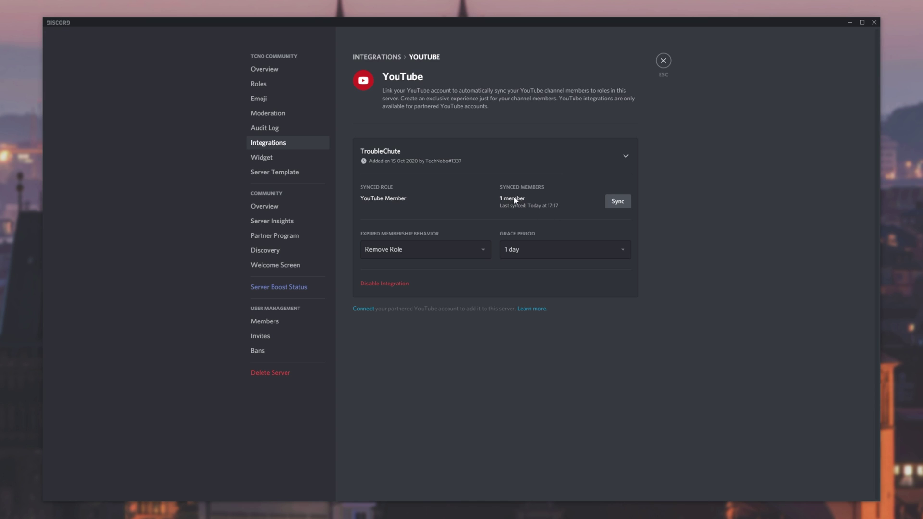
- Leave the server settings and check the roles assigned on the two owner profiles in the member list
left_click(663, 61)
left_click(816, 93)
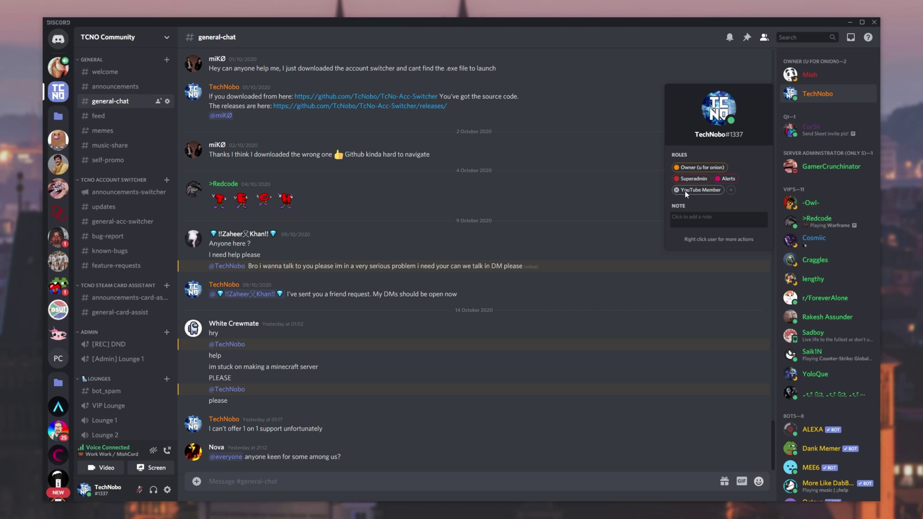
left_click(819, 77)
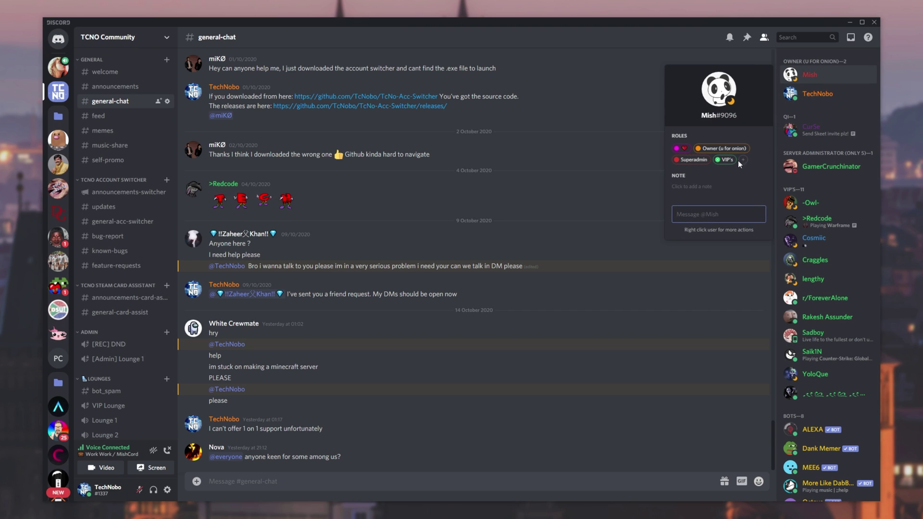
left_click(402, 365)
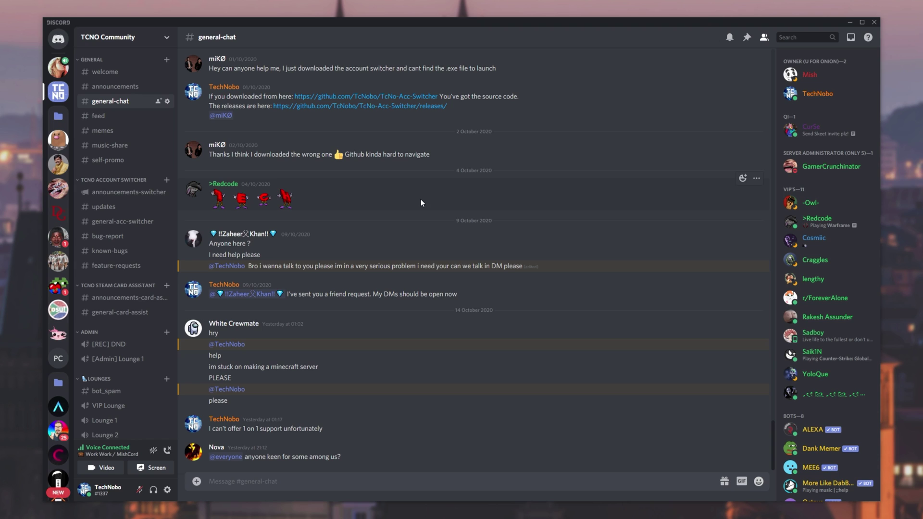
- Open the account's Connections settings and find the TroubleChute YouTube connection with its sub enabled servers
left_click(167, 489)
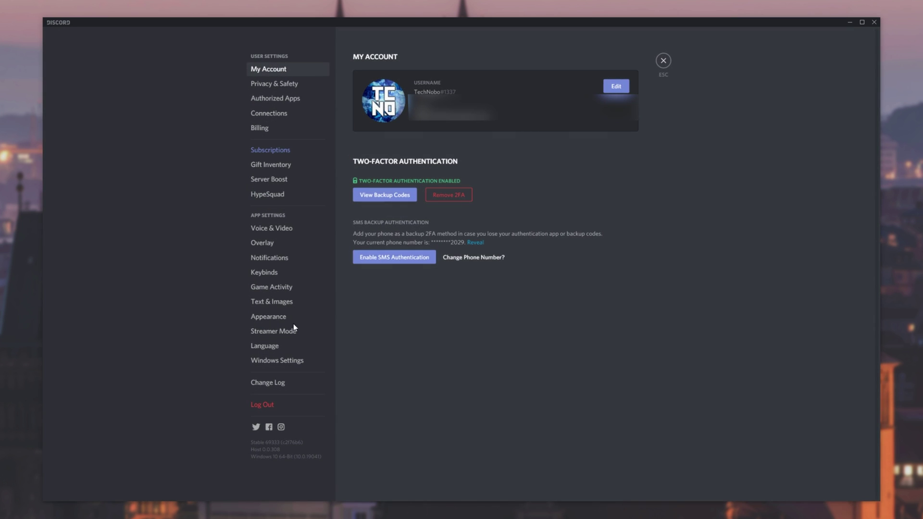
left_click(276, 113)
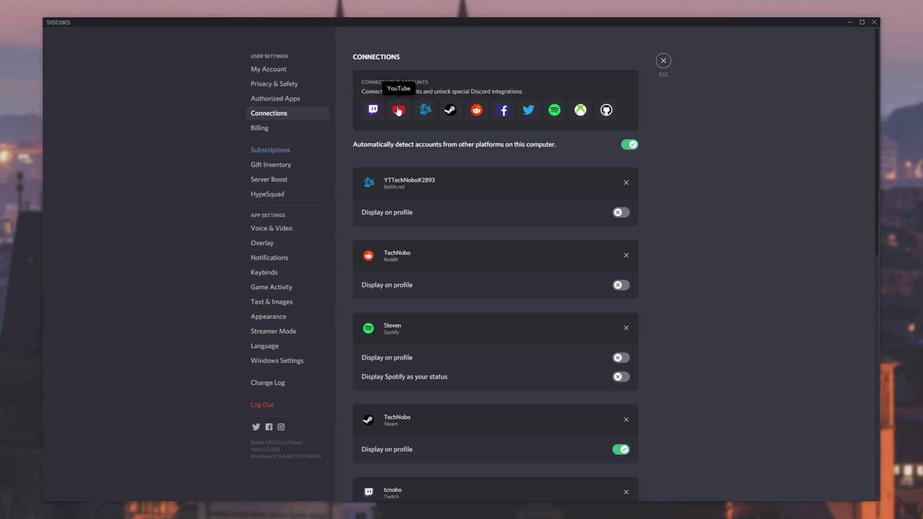
left_click_drag(872, 103, 860, 391)
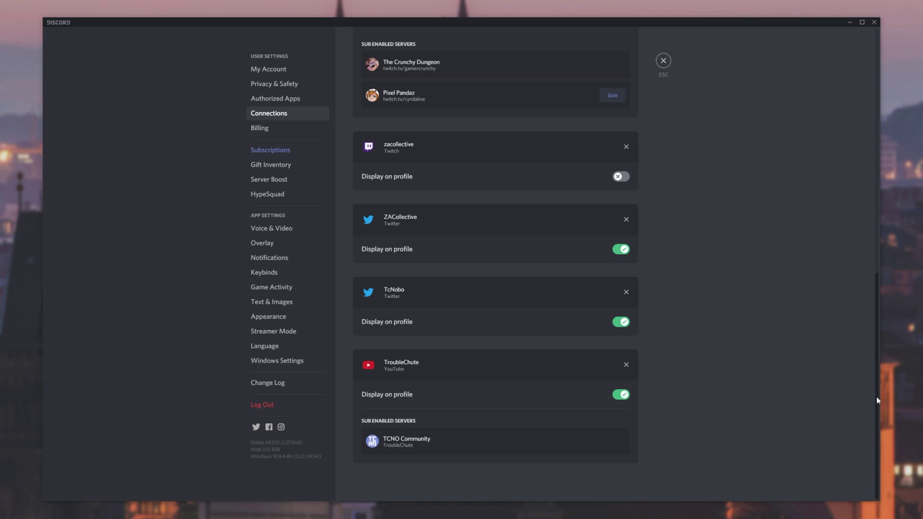
- Join the Pixel Pandaz sub enabled server through the tcnobo Twitch connection and leave the account settings
left_click_drag(878, 395, 869, 299)
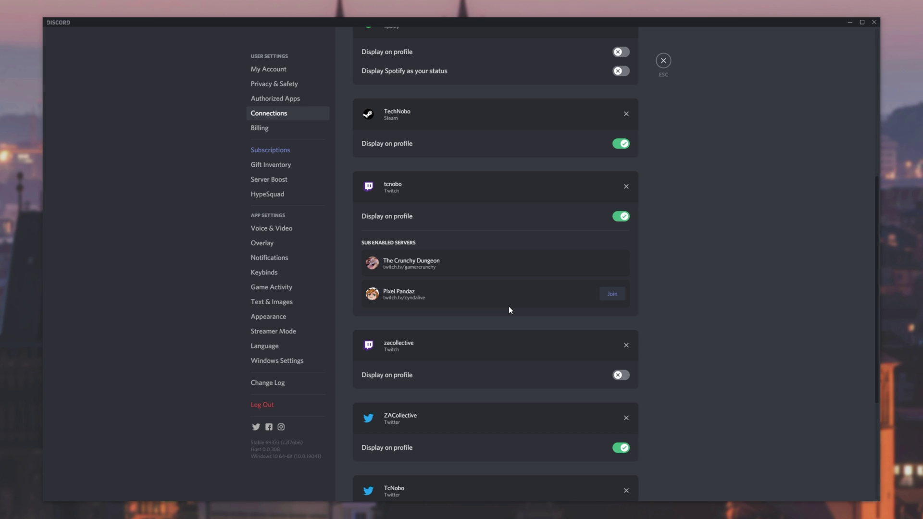
left_click(620, 294)
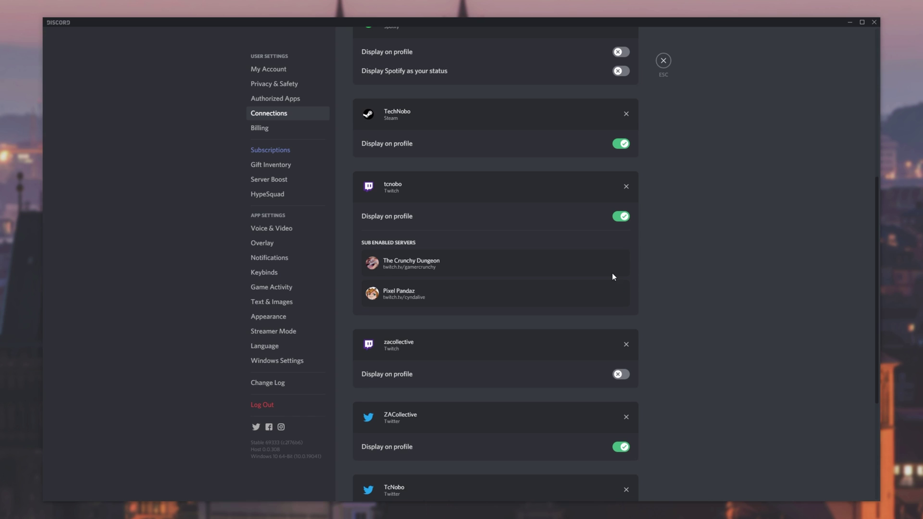
left_click(664, 63)
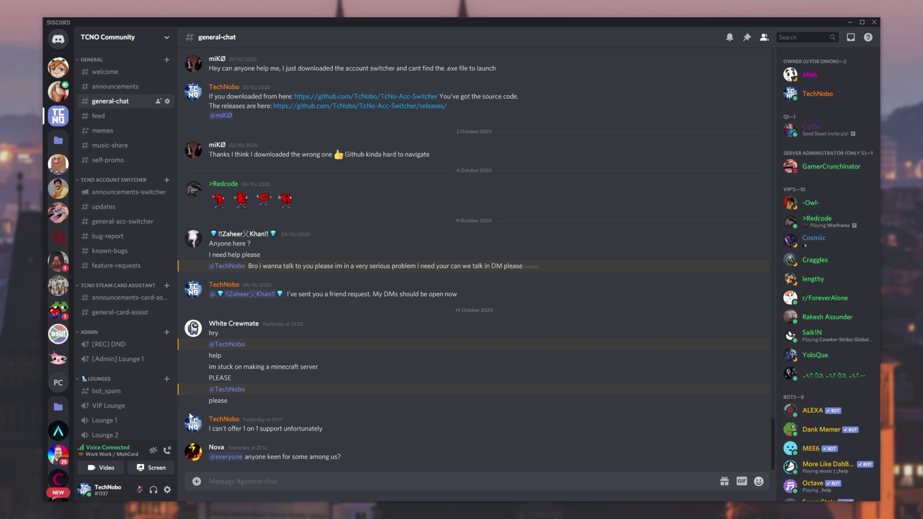
- Connect a second YouTube account in the account's Connections settings, allowing Discord to access the Google account
left_click(168, 490)
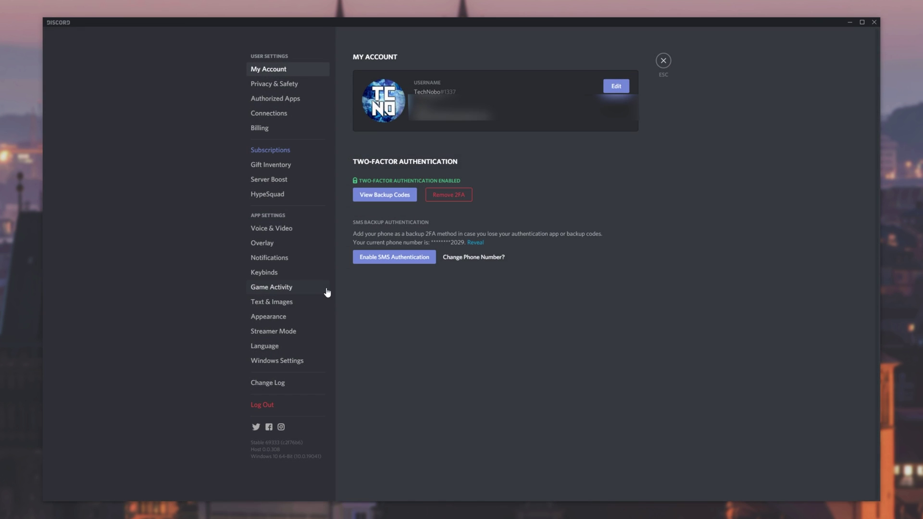
left_click(305, 115)
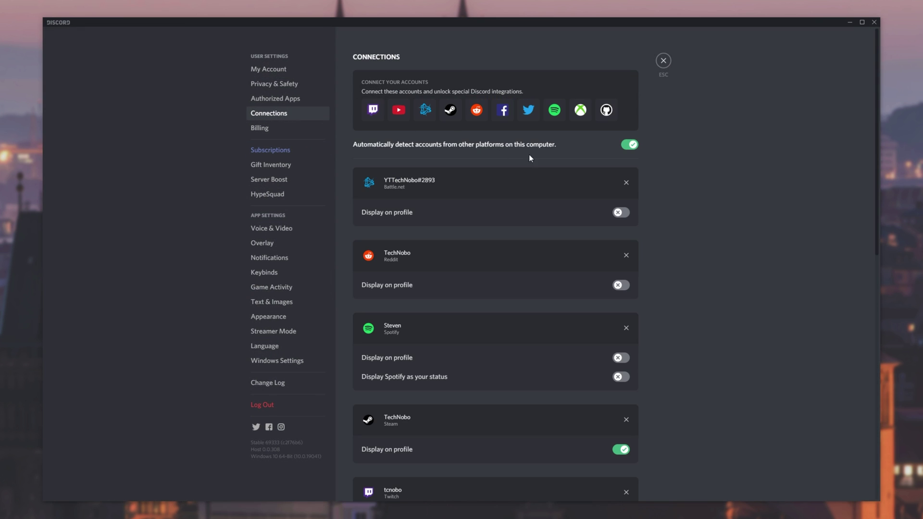
left_click(399, 110)
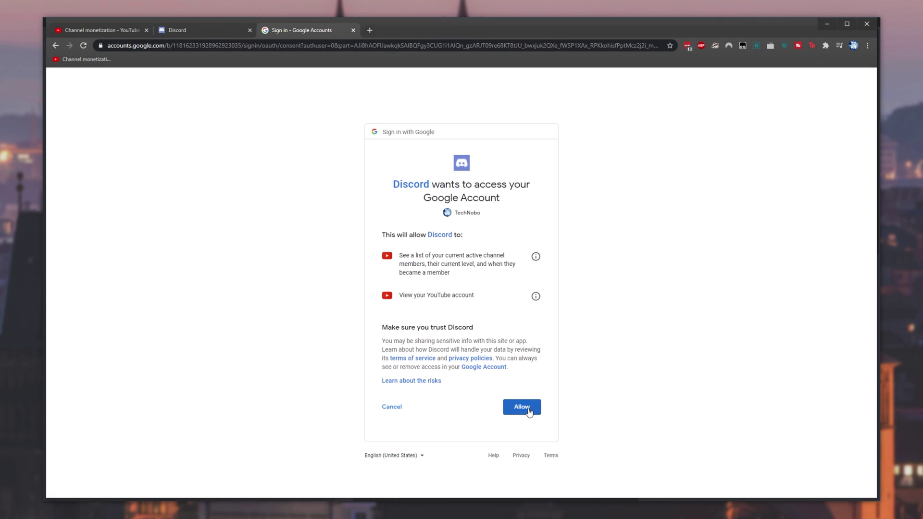
left_click(521, 405)
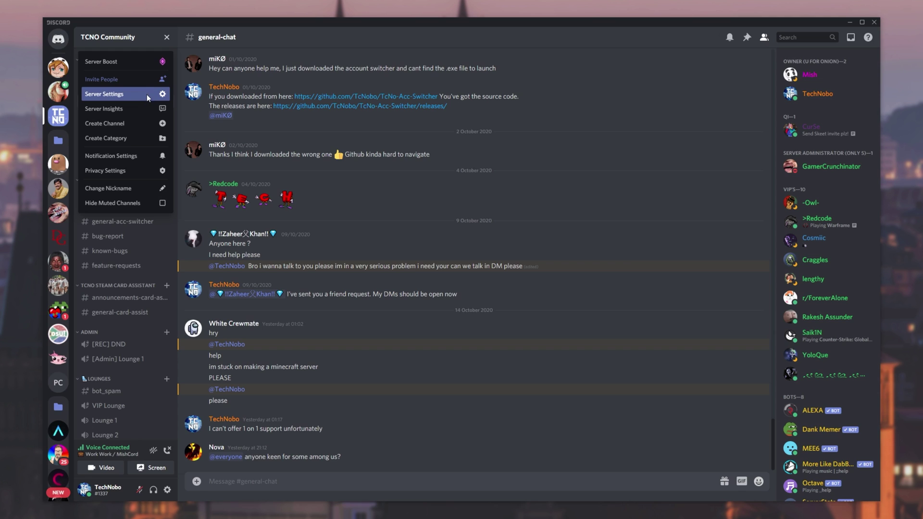
- Open the YouTube integration in the TCNO Community server settings and check which channels are listed
left_click(146, 94)
left_click(289, 132)
left_click(288, 143)
left_click(542, 215)
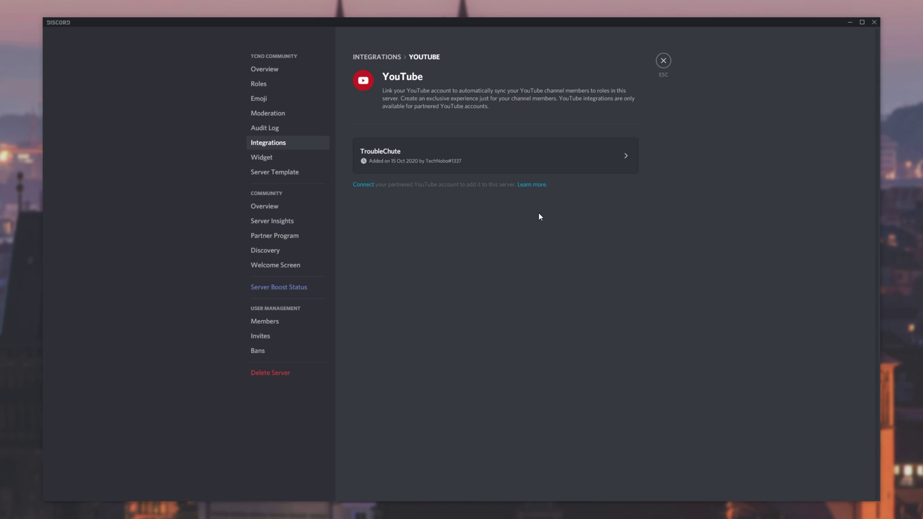
- Leave the server settings and view the connected accounts on the second owner's full profile from the member list
left_click(664, 59)
left_click(817, 94)
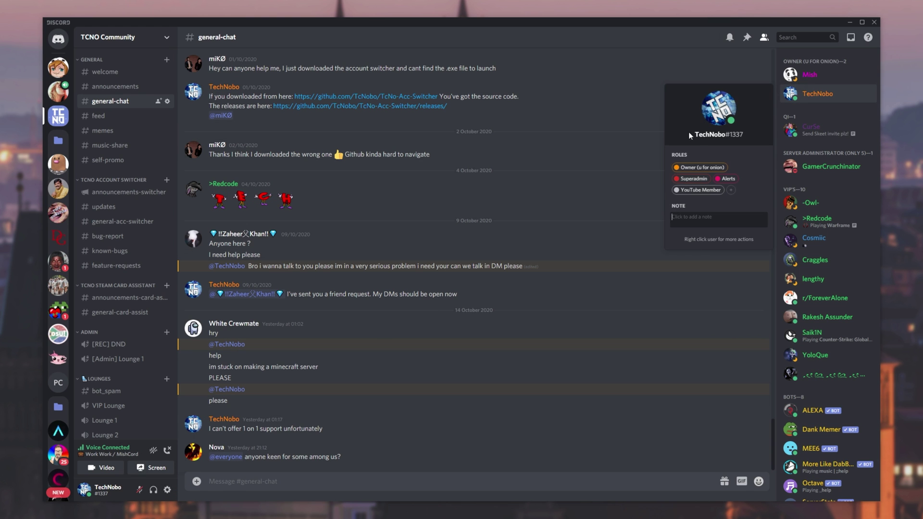
left_click(718, 110)
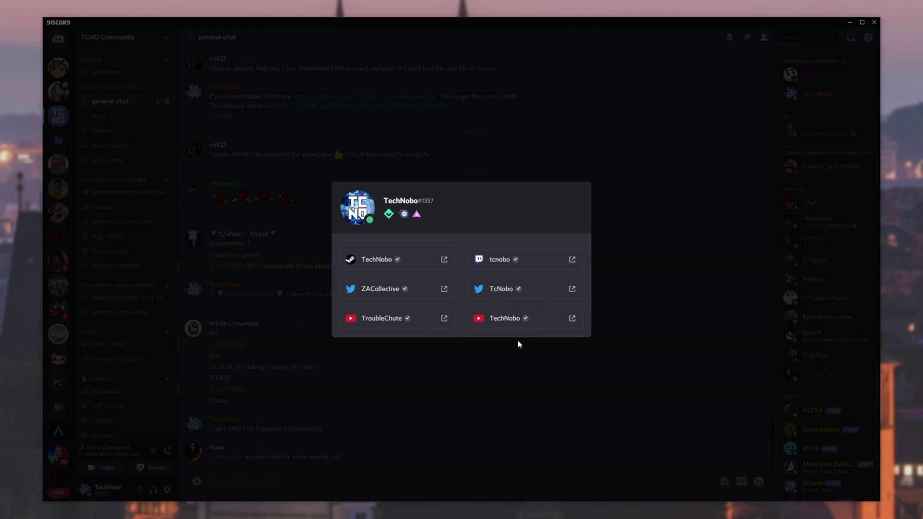